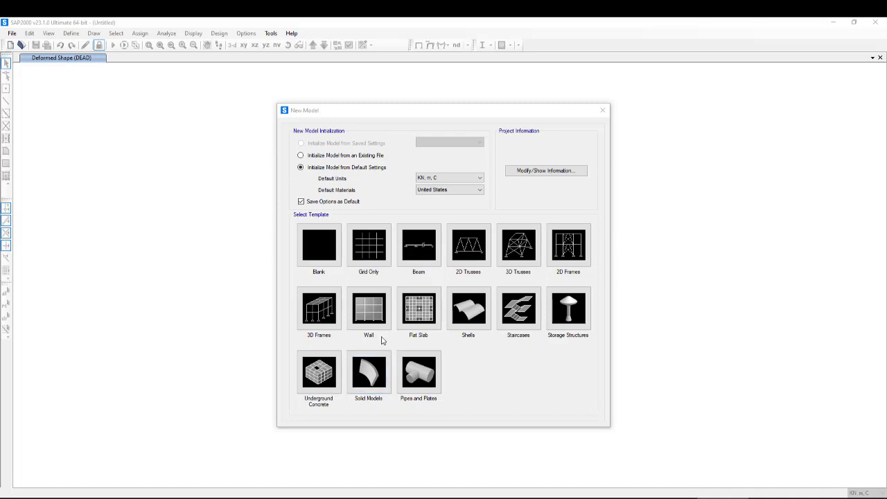
Start an open frame building from the 3D Frames template with 10 stories, 5 bays in X and Y, and a 3 m story height
left_click(319, 310)
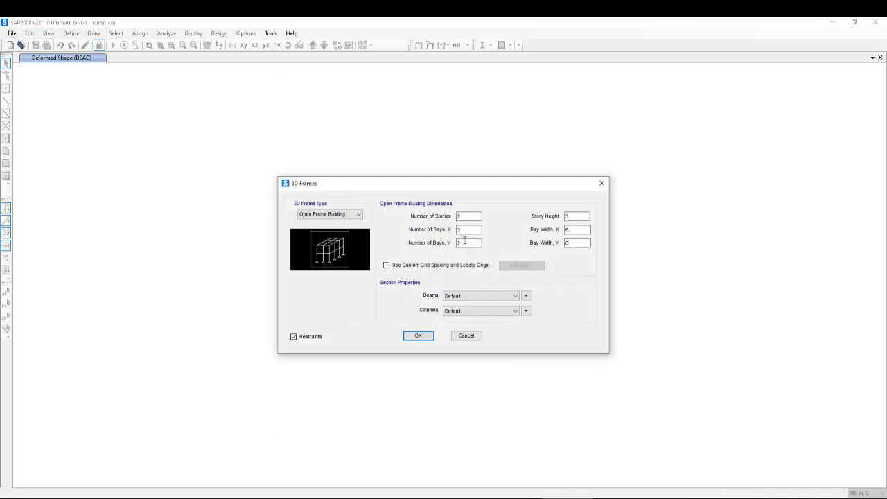
double_click(458, 216)
type("10")
double_click(459, 229)
double_click(463, 243)
type("5")
double_click(577, 216)
type("3")
double_click(574, 216)
double_click(568, 229)
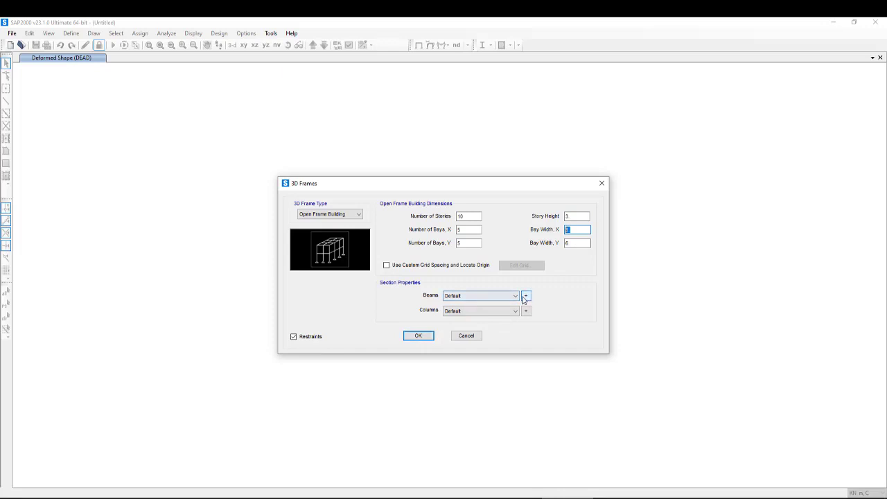
Add a steel tube frame section with an outside depth and an outside width of 0.5 m
left_click(526, 298)
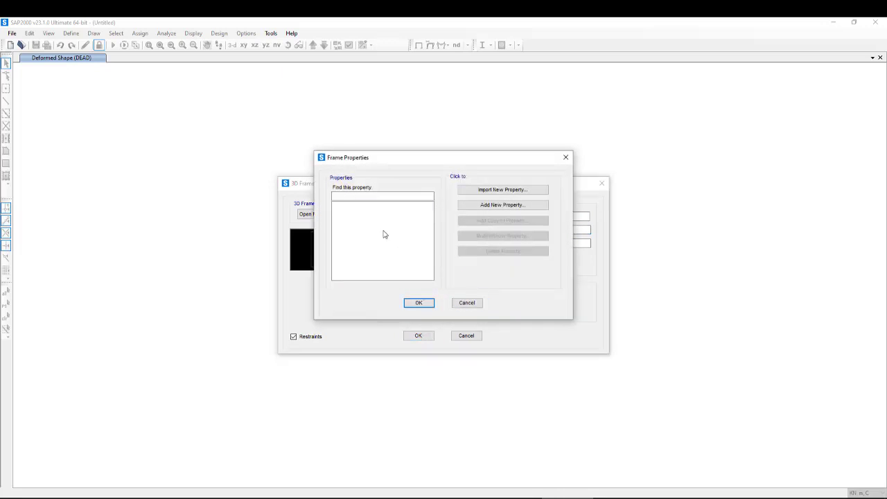
left_click(511, 210)
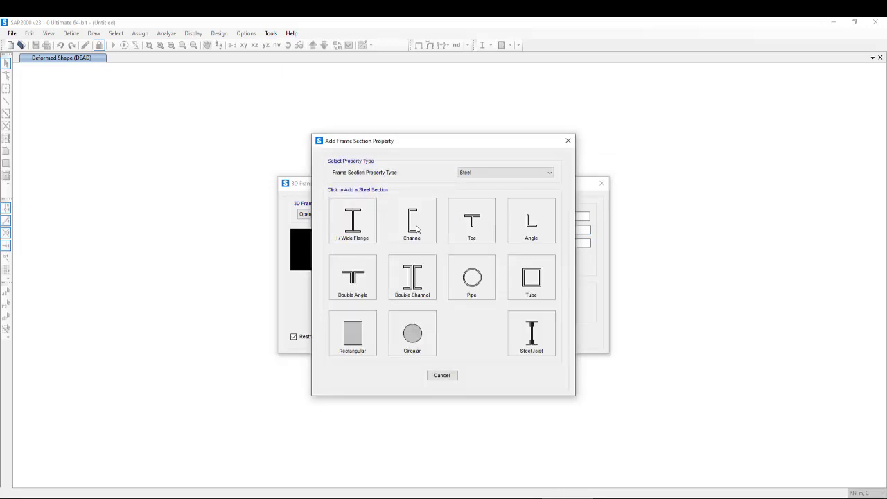
left_click(480, 173)
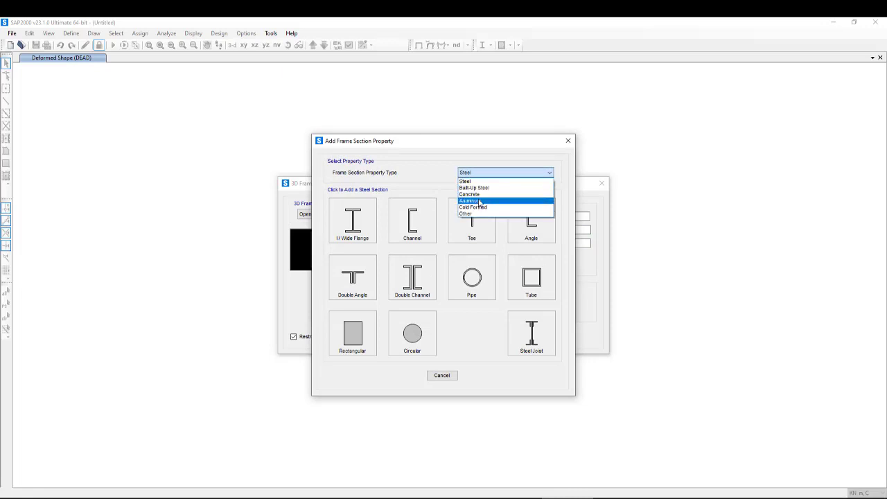
left_click(441, 186)
left_click(521, 281)
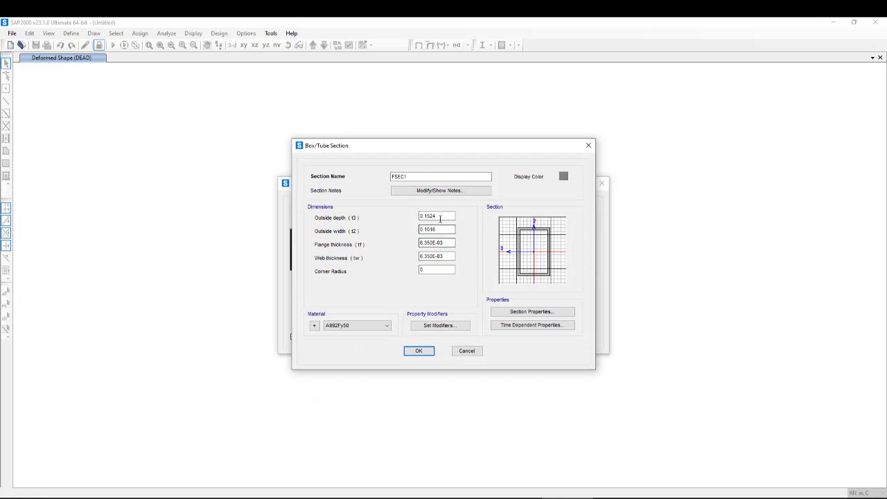
left_click_drag(437, 216, 426, 218)
type("5")
left_click_drag(438, 230, 420, 242)
type("5")
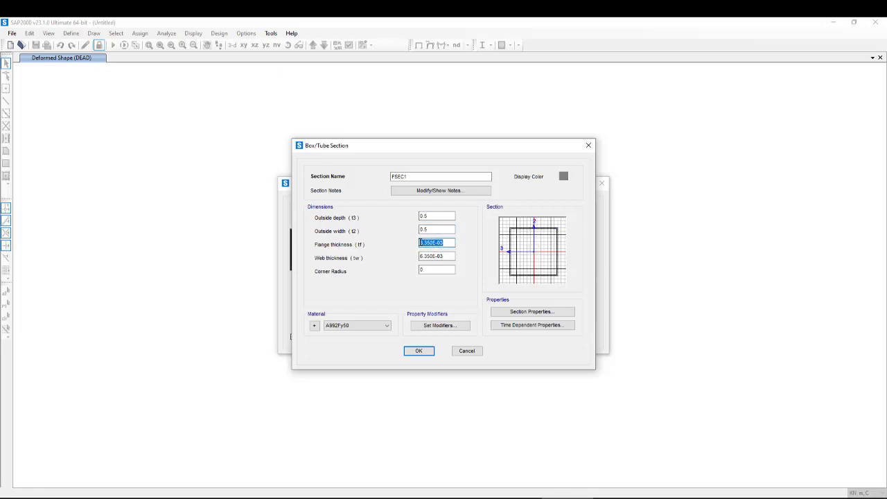
Set the tube's flange and web thickness to 0.02 m and save the section under the name Columns
left_click(447, 244)
left_click_drag(447, 244, 419, 243)
type("0.02")
left_click(441, 256)
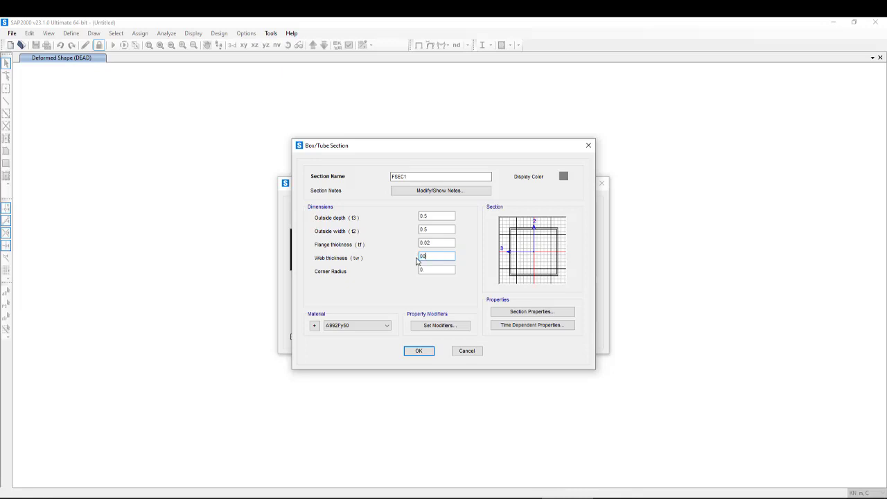
left_click(424, 270)
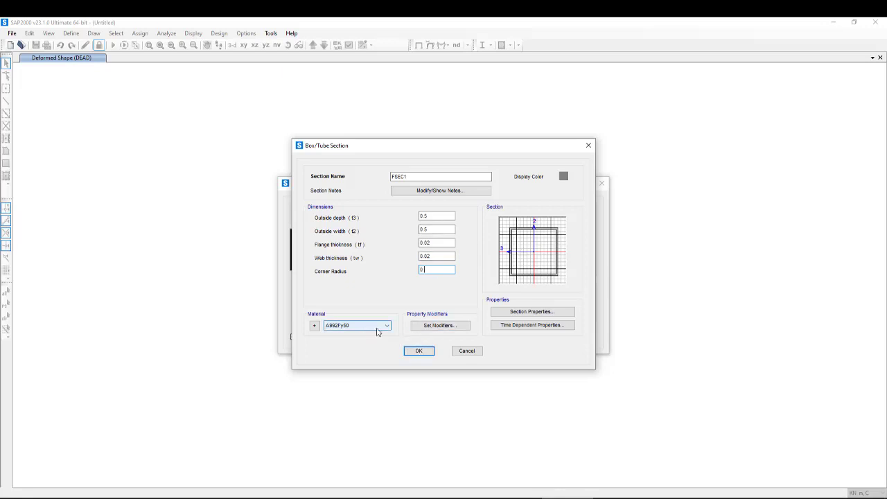
left_click_drag(410, 176, 390, 176)
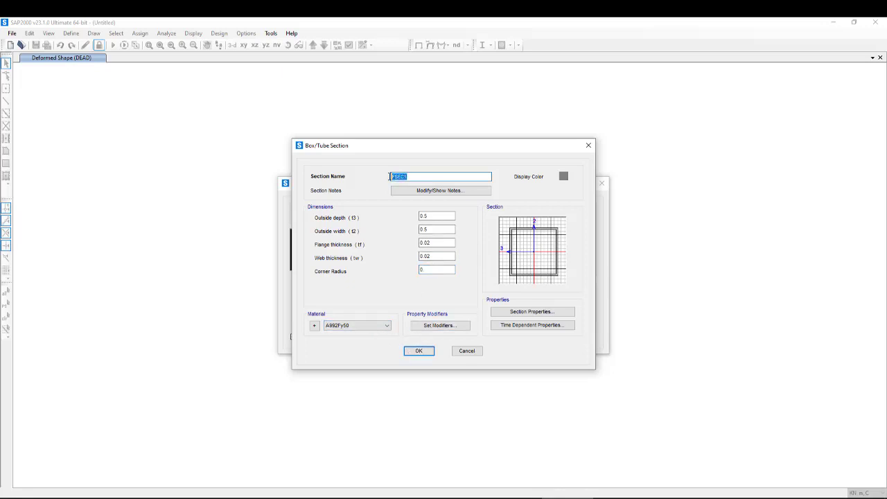
type("Columns")
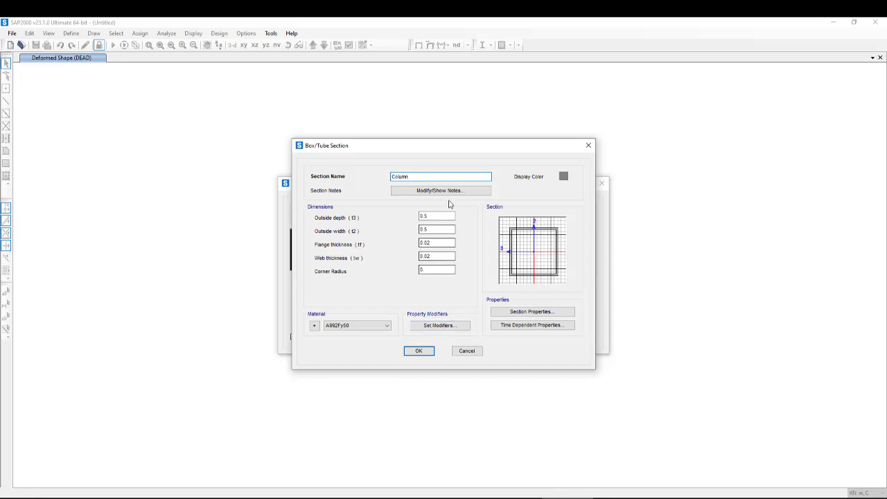
left_click(418, 351)
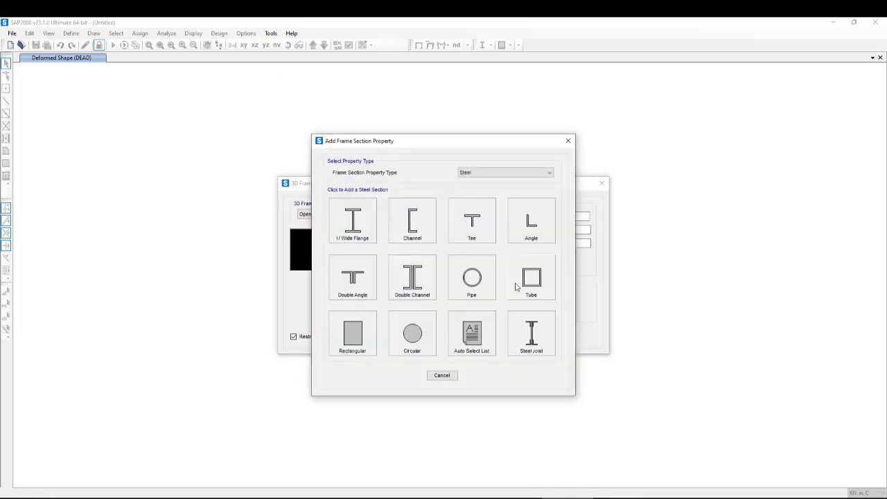
Add a steel I/Wide Flange section named Beams with an outside height of 0.6 m and a top flange width of 0.5 m
left_click(364, 225)
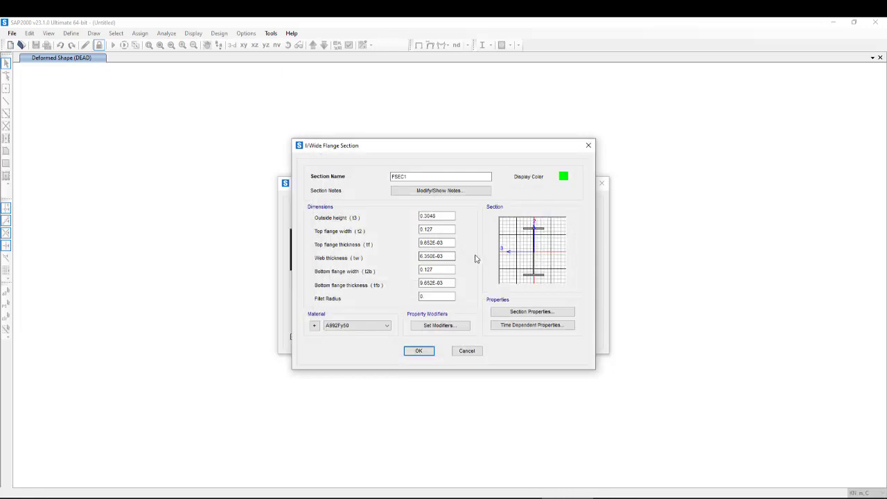
left_click_drag(426, 176, 368, 180)
type("Beama")
left_click_drag(447, 217, 428, 218)
type("6")
left_click_drag(443, 229, 428, 229)
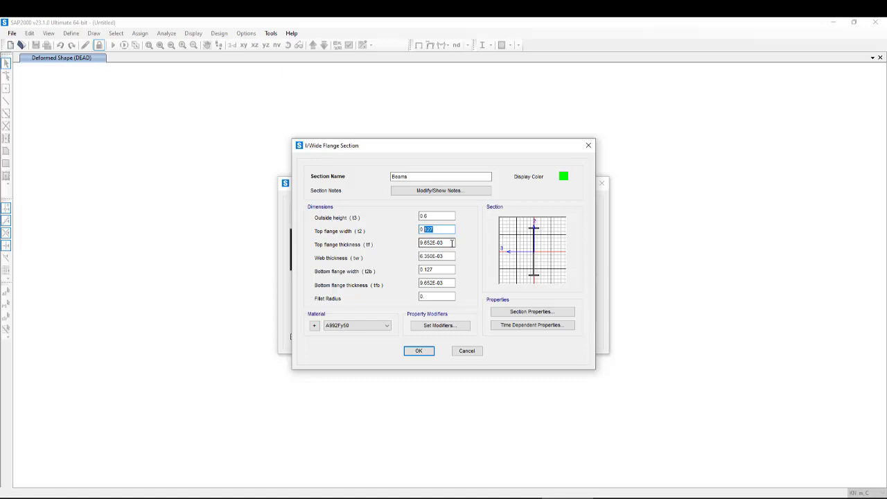
type("5")
Set the Beams section's top flange thickness to 0.02 m and its web thickness to 0.015 m
left_click(445, 243)
left_click_drag(449, 243, 418, 244)
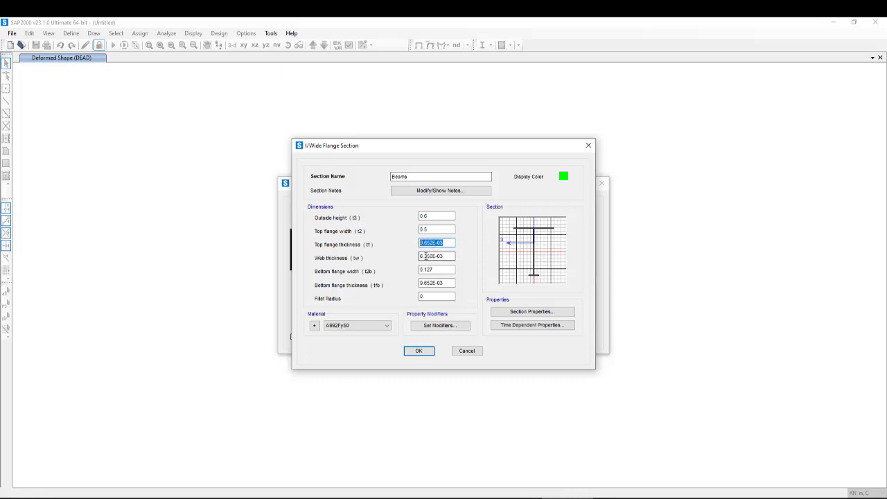
type("0.02")
left_click(447, 256)
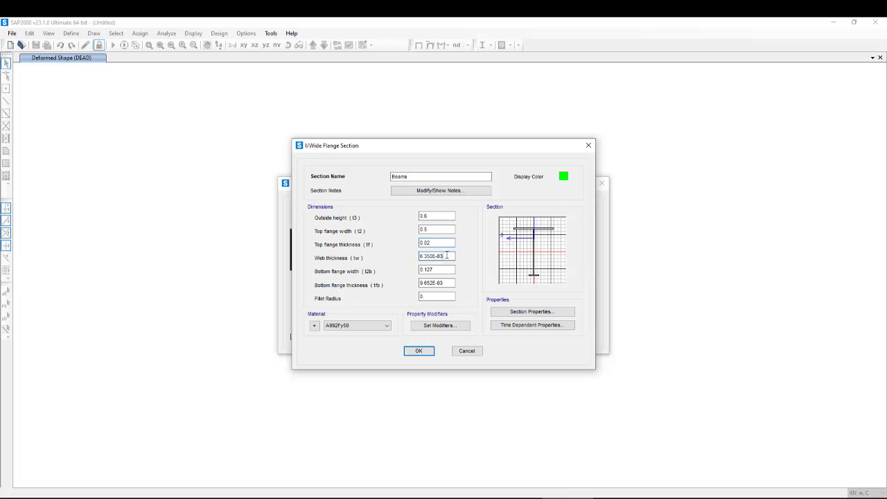
left_click_drag(449, 256, 420, 257)
type("0.015")
left_click_drag(438, 269, 428, 270)
left_click_drag(452, 242, 417, 244)
key("ctrl+c")
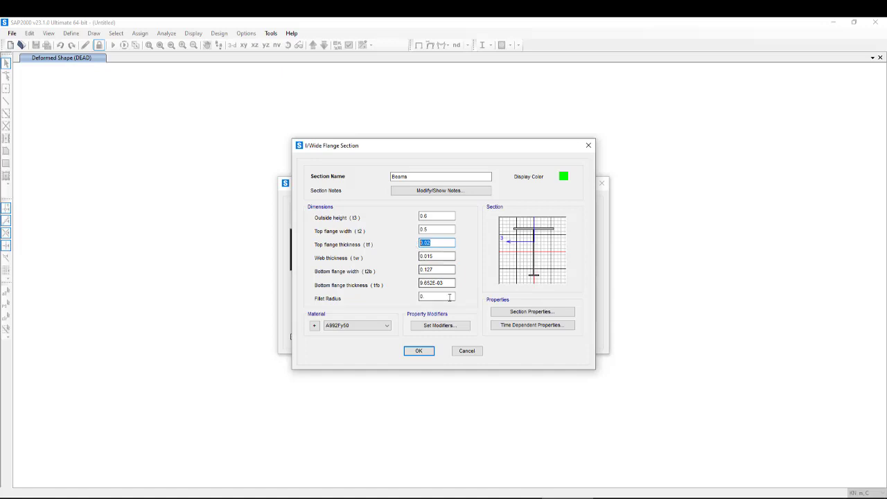
left_click_drag(452, 270, 415, 270)
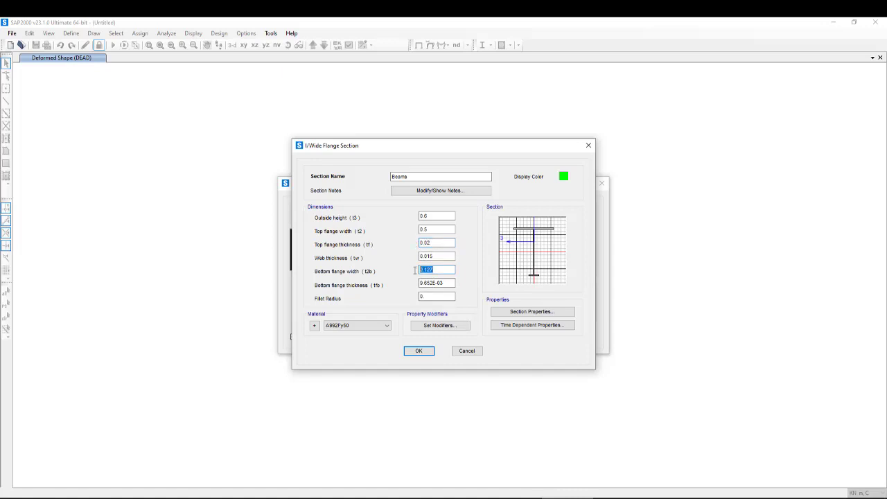
key("ctrl+v")
Set the Beams section's bottom flange width to 0.5 m and bottom flange thickness to 0.02 m, and save the section
left_click(447, 283)
type("5")
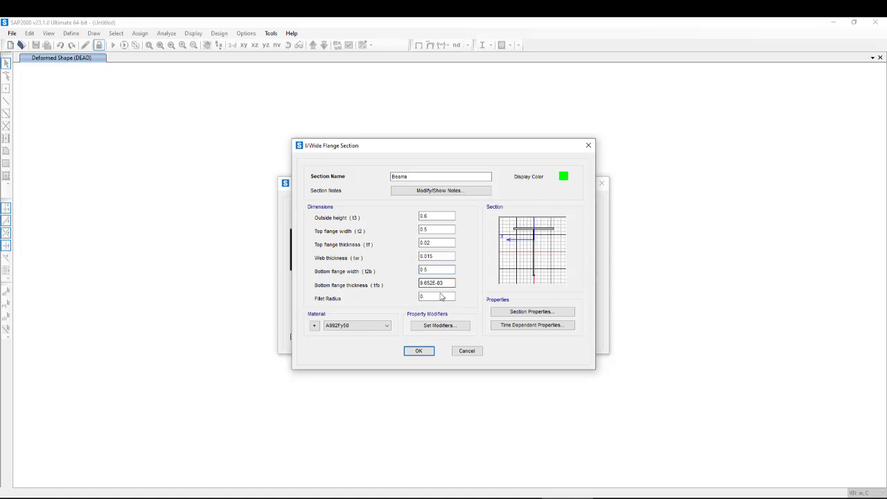
left_click(440, 296)
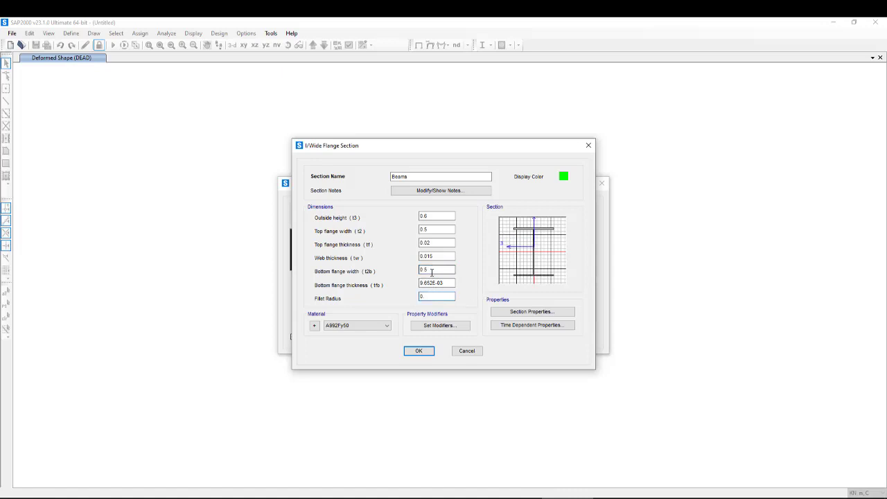
left_click_drag(443, 284, 420, 287)
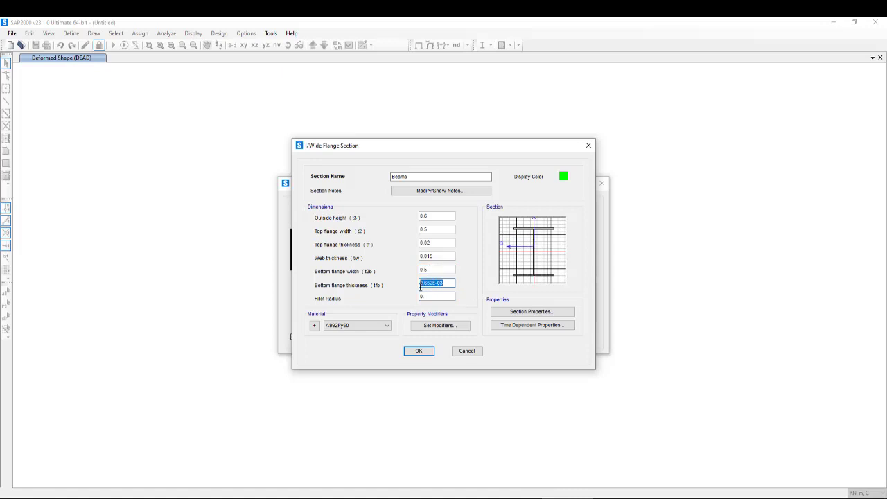
type("0.02")
left_click(436, 243)
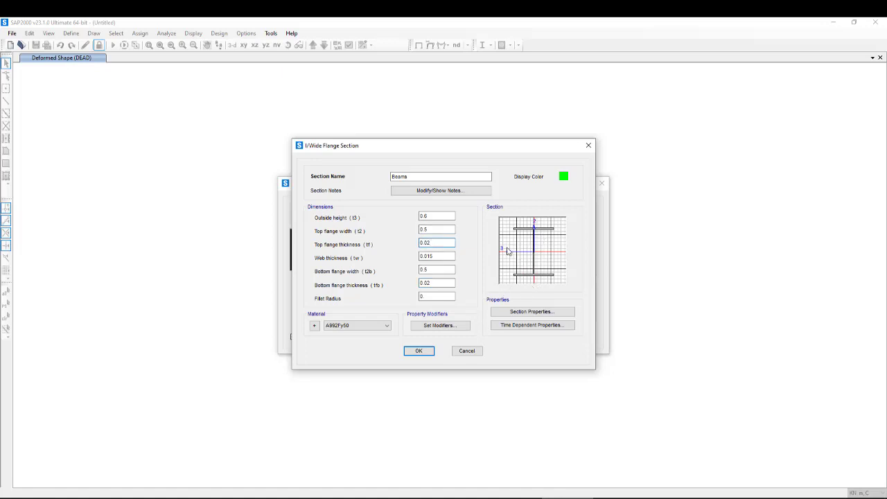
left_click(420, 352)
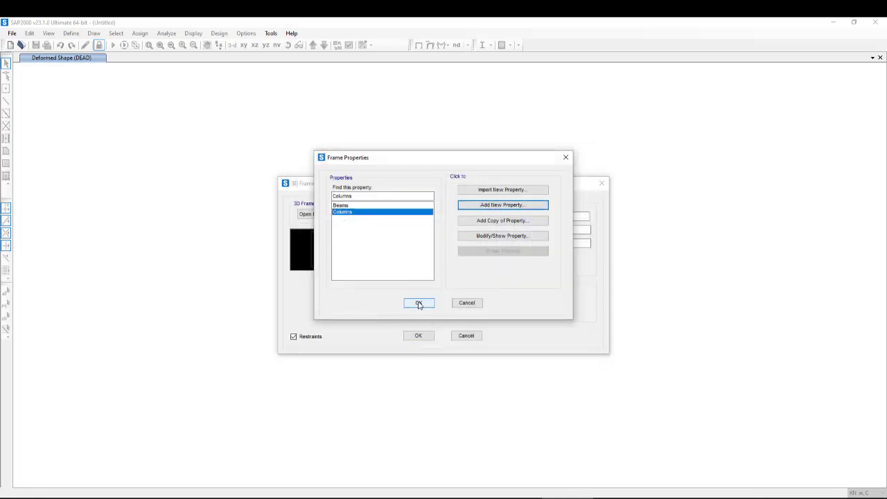
Assign the Beams section to the beams and the Columns section to the columns, and generate the frame building
left_click(419, 304)
left_click(463, 298)
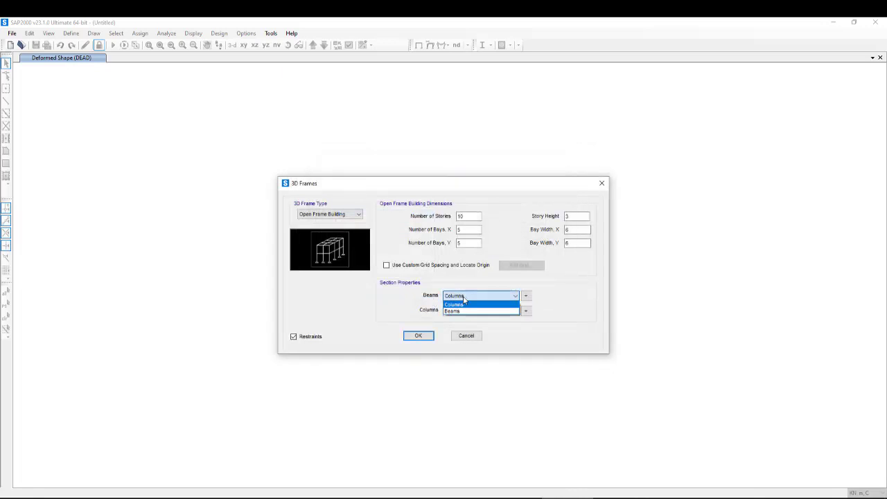
left_click(465, 311)
left_click(465, 310)
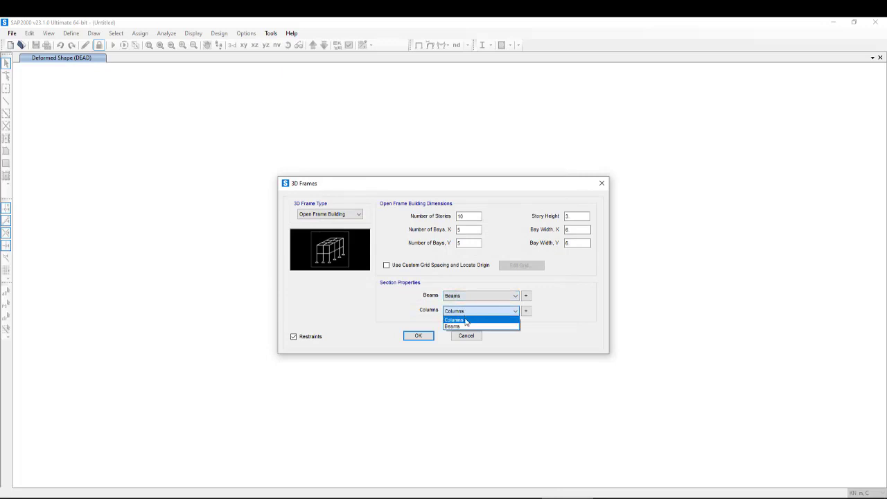
left_click(464, 327)
left_click(417, 337)
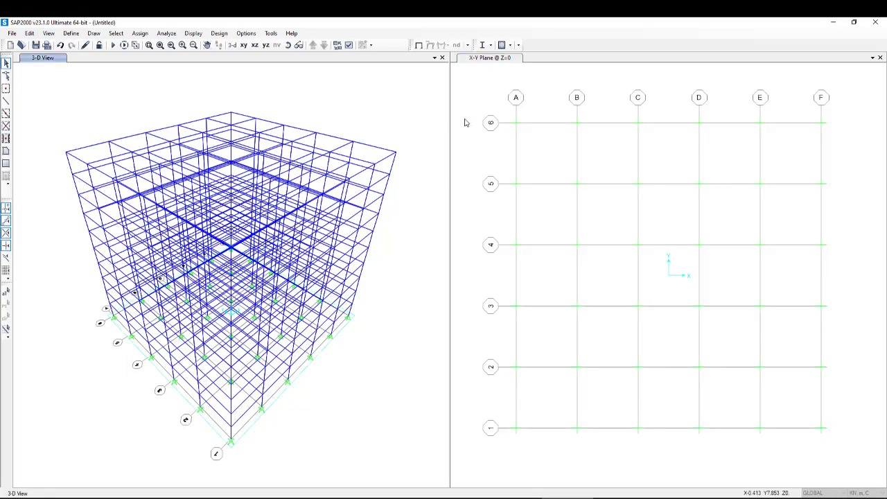
Assign fixed restraints, with all translations and rotations restrained, to all base joints in the X-Y plane at Z=0
left_click_drag(493, 85, 847, 465)
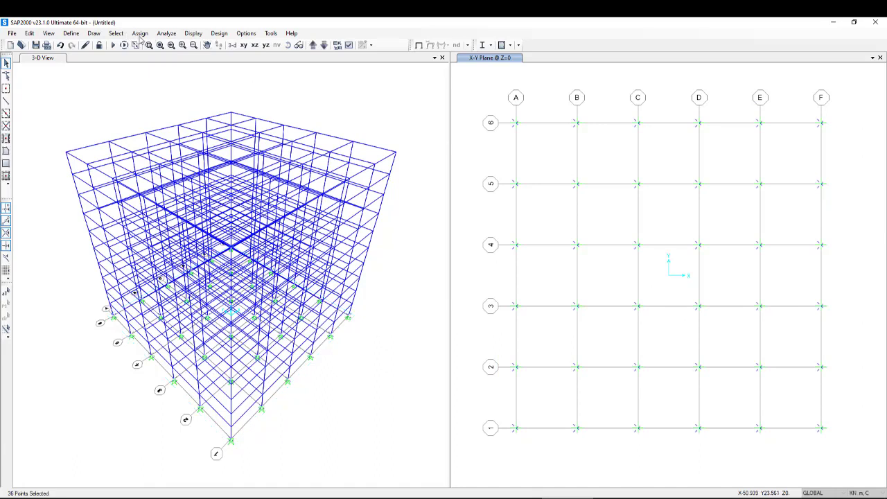
left_click(140, 33)
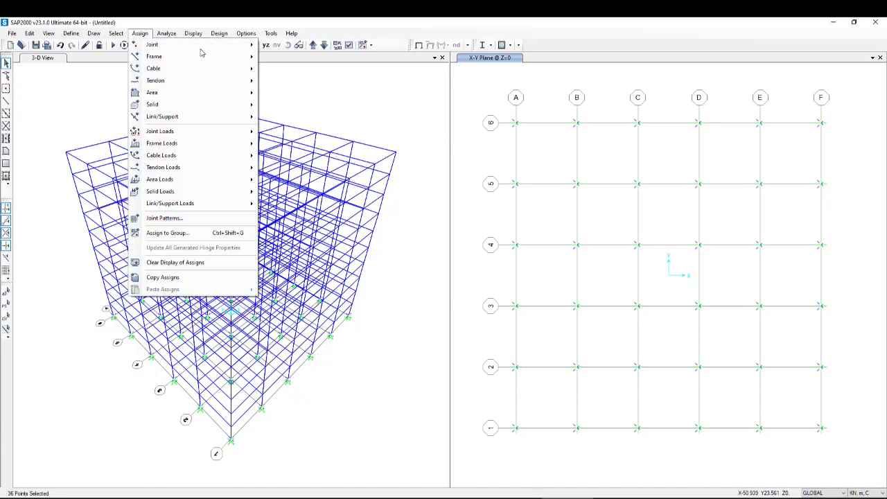
mouse_move(253, 46)
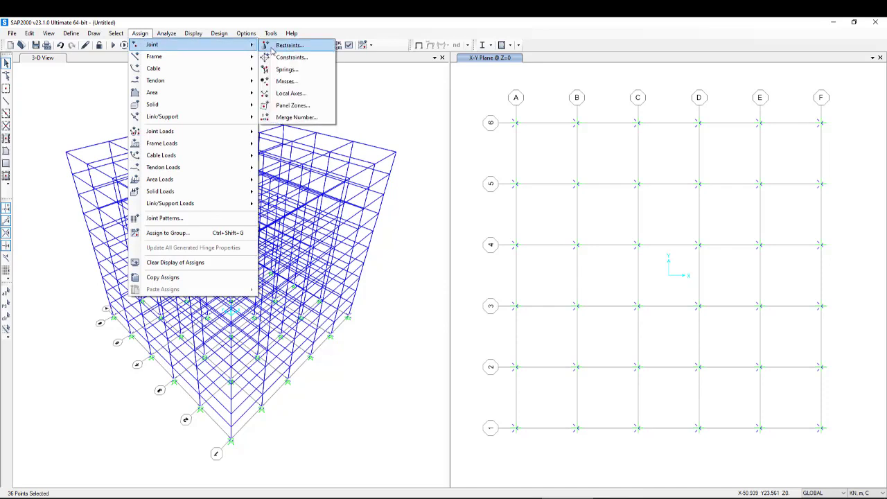
left_click(280, 47)
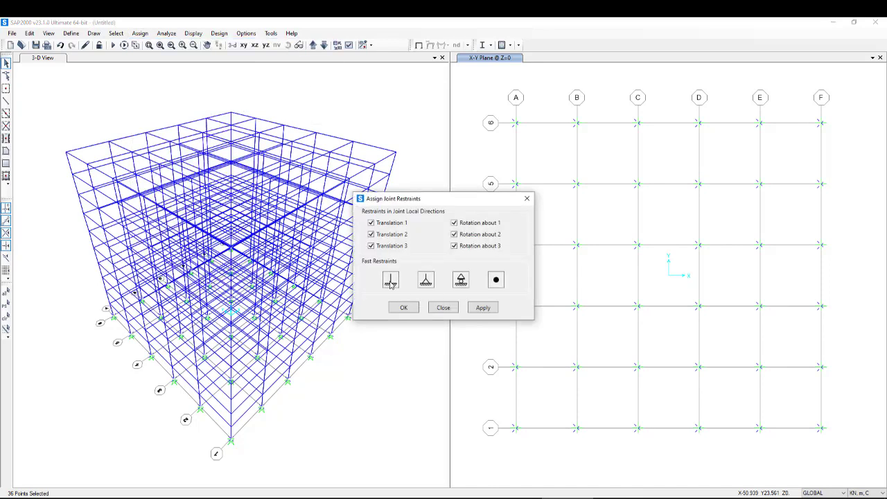
left_click(402, 307)
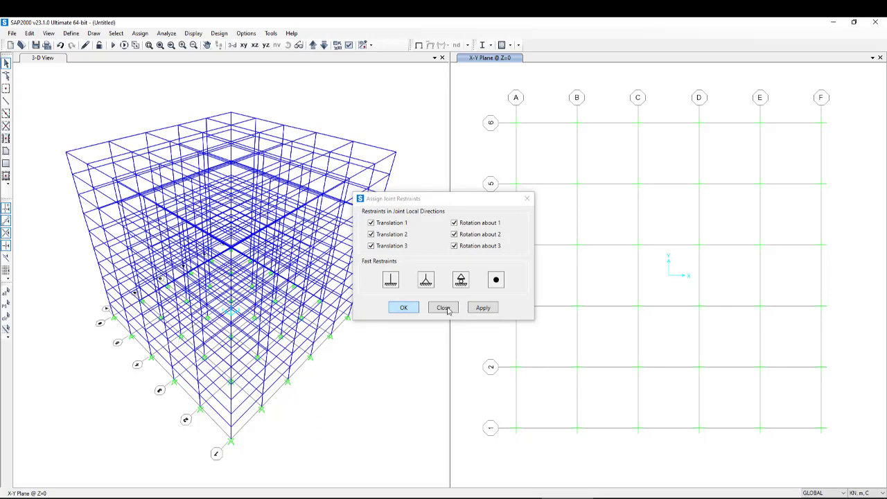
left_click(244, 188)
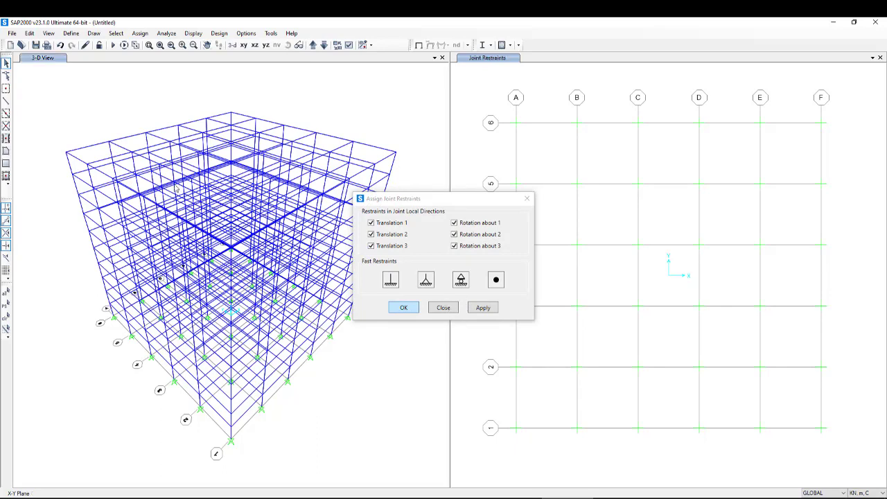
left_click(441, 309)
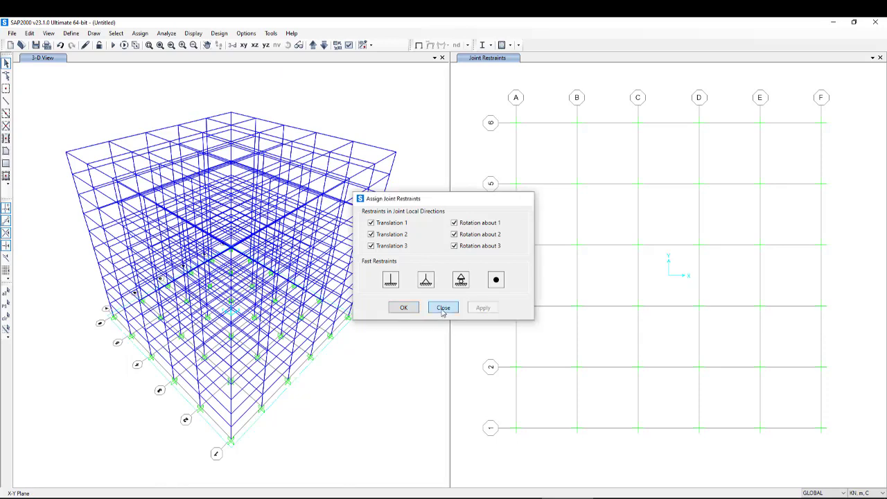
Open the MODAL load case for editing and set its maximum number of modes to 20
left_click(71, 33)
left_click(70, 33)
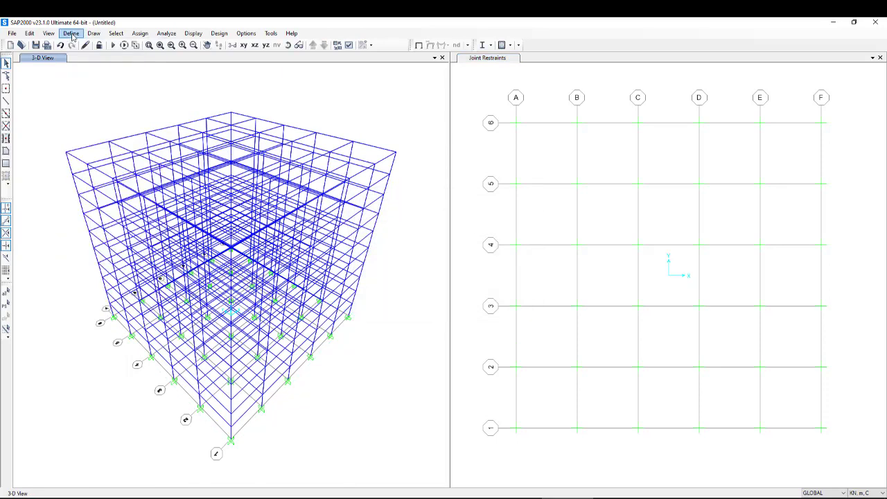
left_click(71, 33)
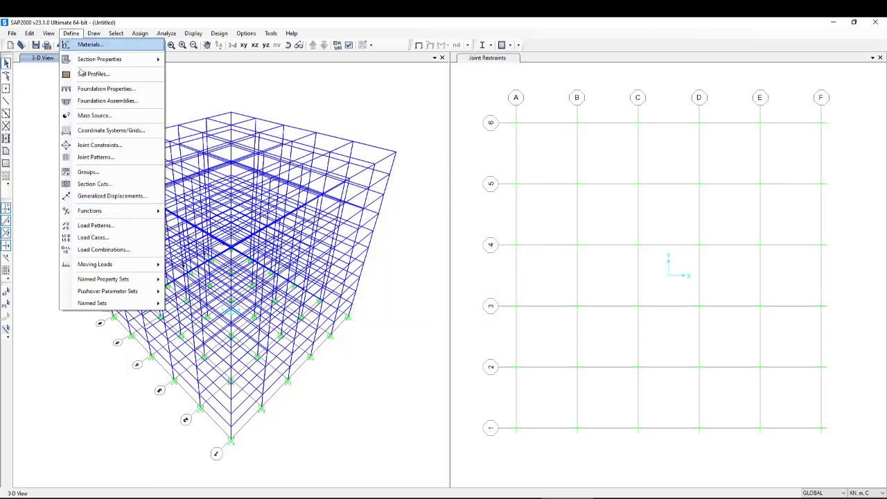
left_click(115, 240)
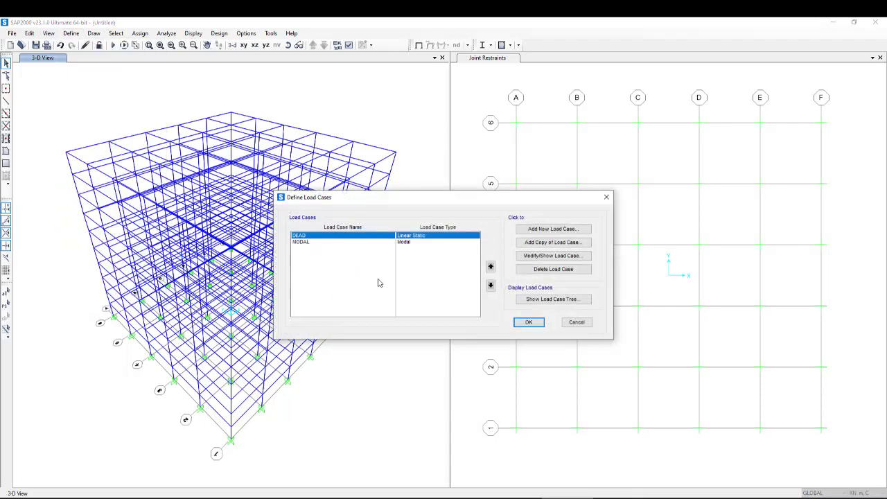
left_click_drag(389, 198, 350, 164)
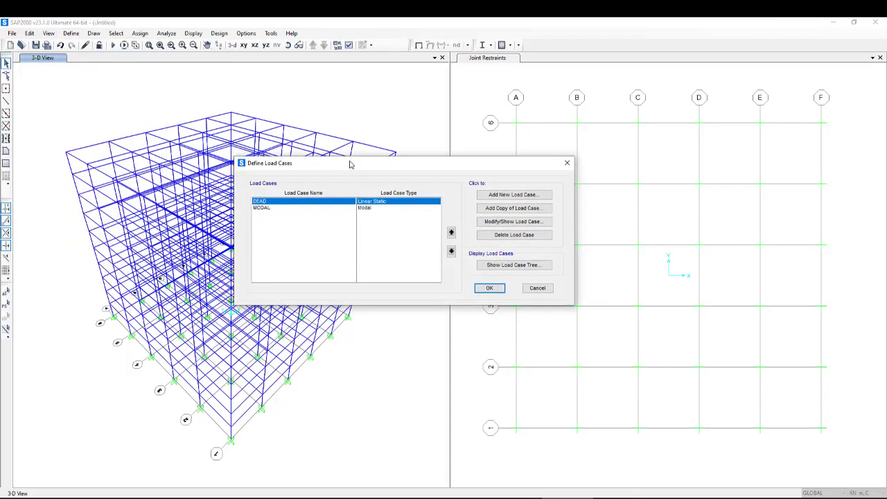
left_click(364, 208)
left_click(515, 222)
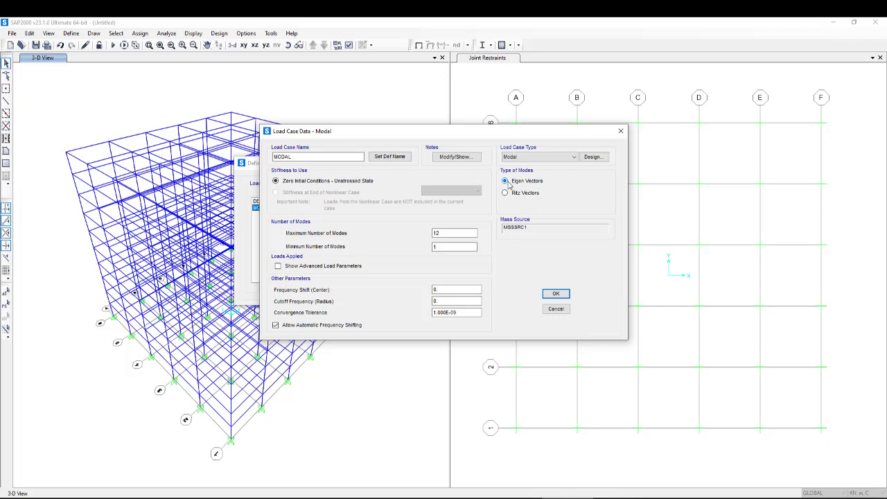
double_click(437, 233)
type("20")
double_click(445, 246)
Enable the advanced load parameters and add an Accel load in UX with a 99% target mass participation ratio
left_click(278, 267)
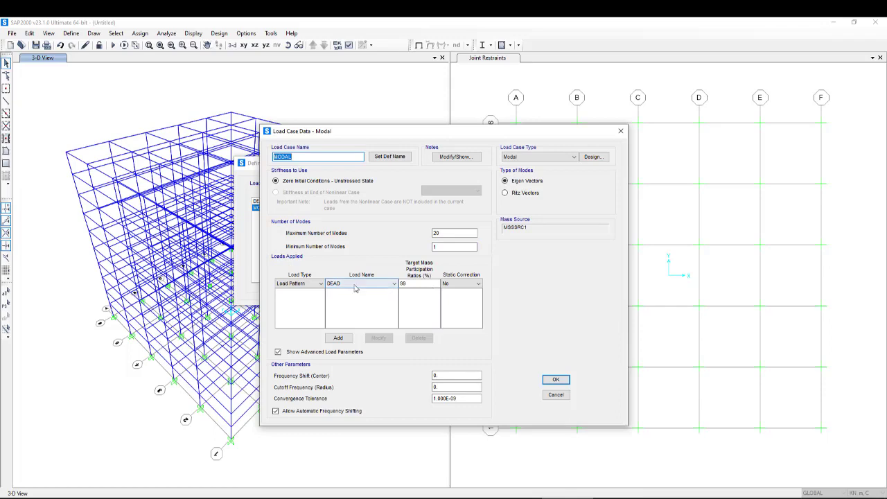
left_click(298, 286)
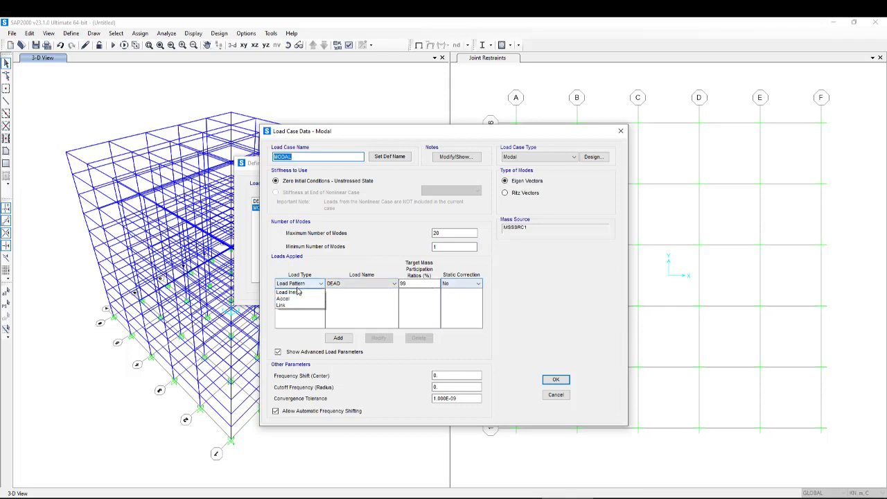
left_click(284, 298)
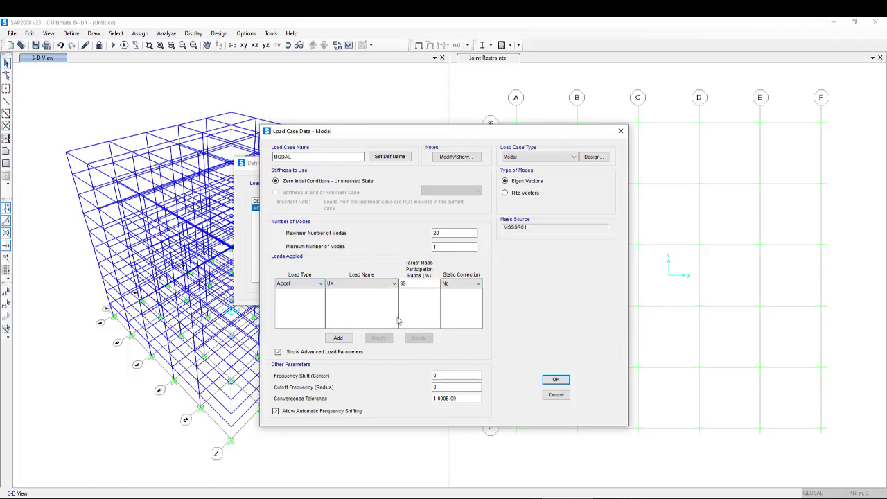
left_click(338, 338)
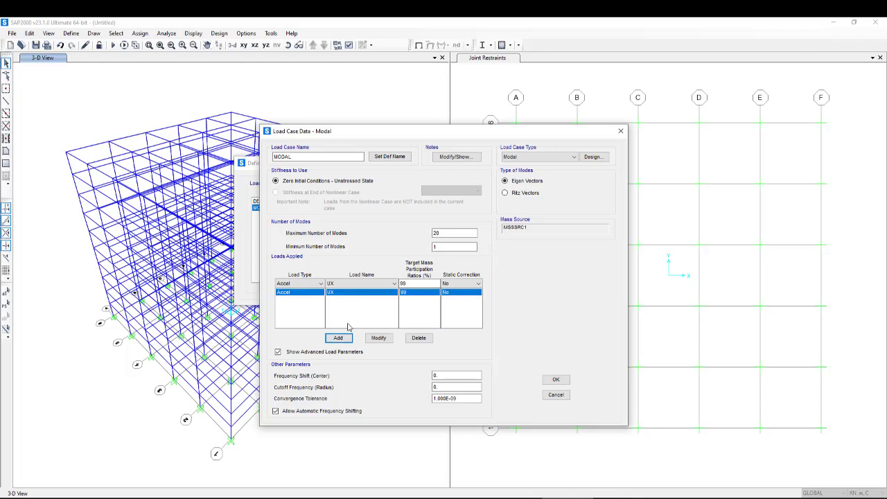
Add a second Accel load in UY with a 99% target participation ratio and save the modal load case
left_click(311, 286)
left_click(355, 288)
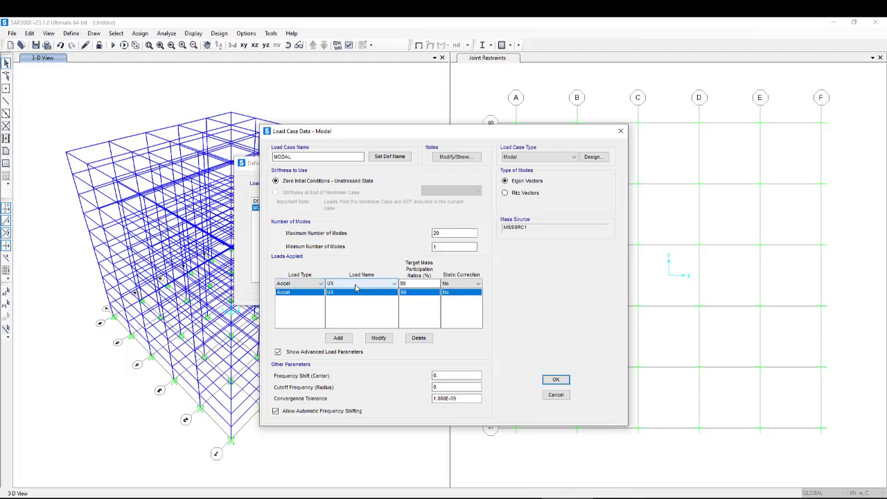
left_click(299, 287)
left_click(340, 339)
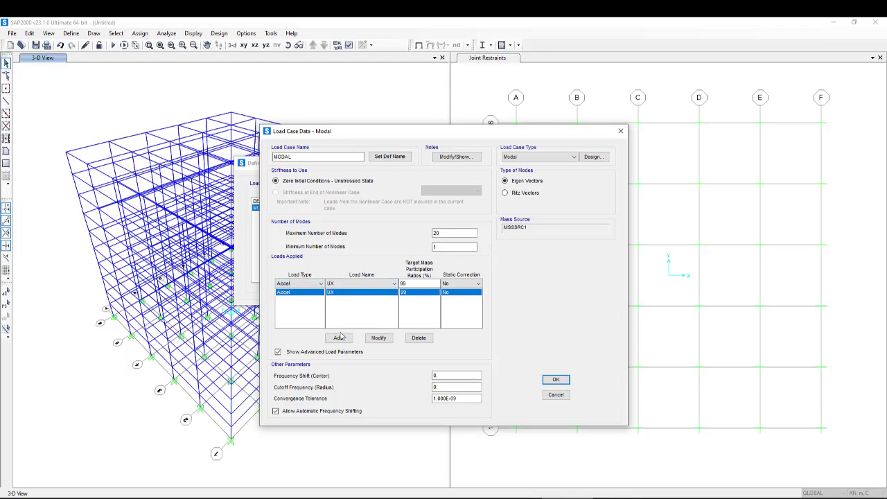
left_click(339, 337)
left_click(347, 283)
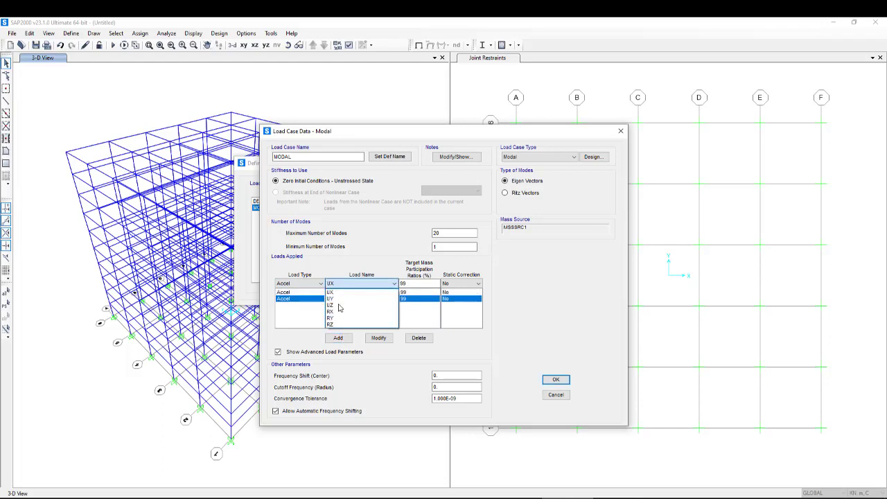
left_click(339, 299)
left_click(378, 339)
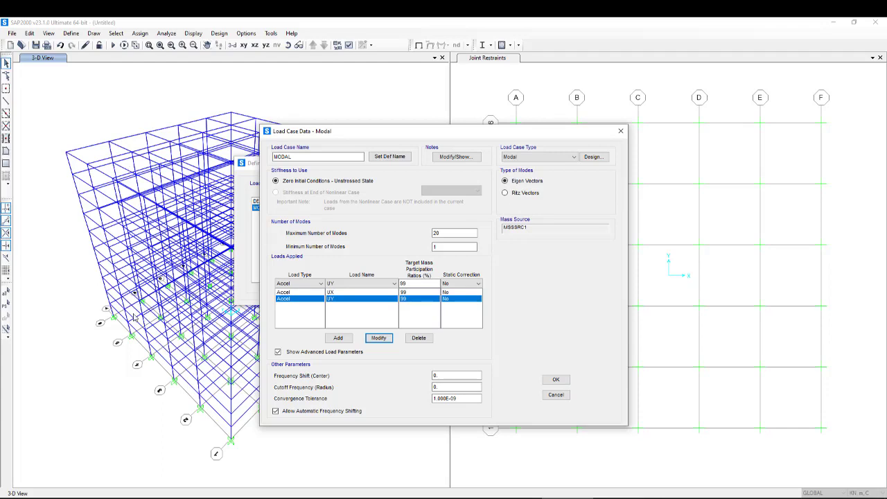
left_click(556, 379)
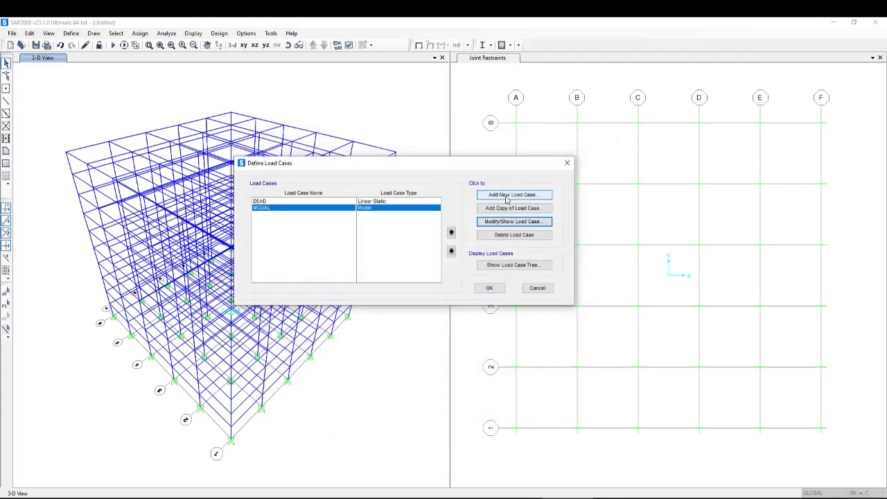
left_click(490, 288)
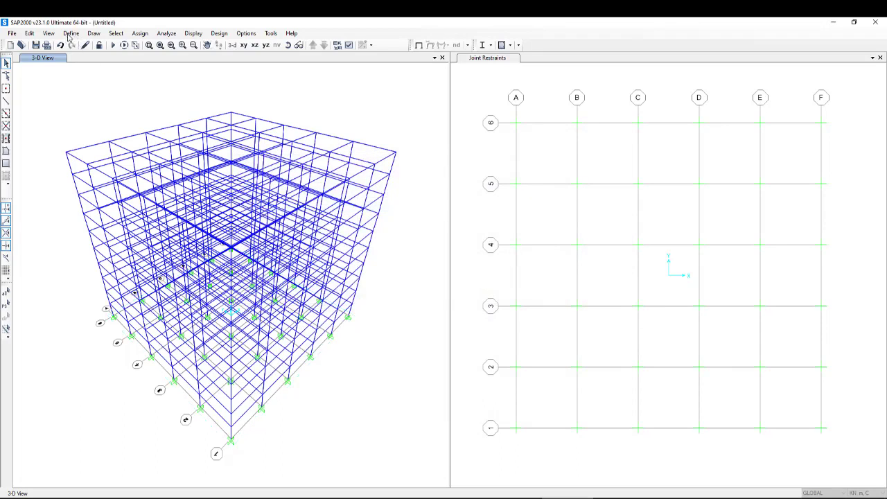
Start defining a new time history function of the From File type
left_click(70, 34)
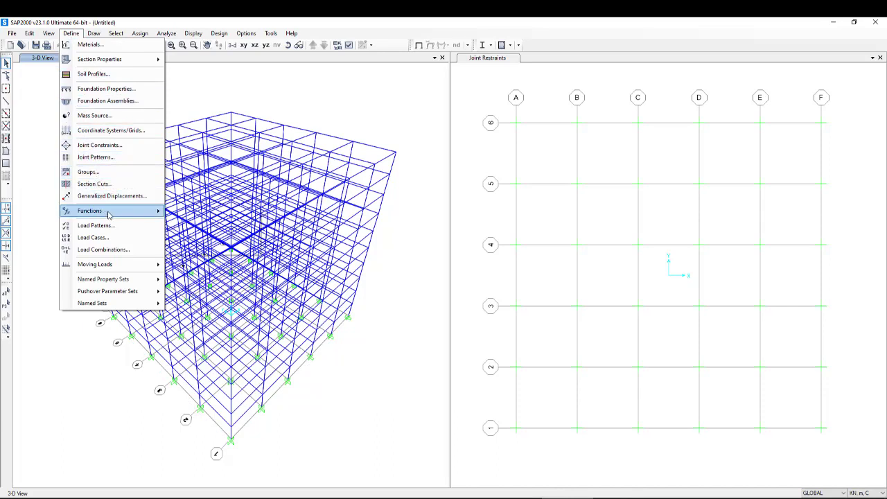
mouse_move(108, 210)
left_click(201, 223)
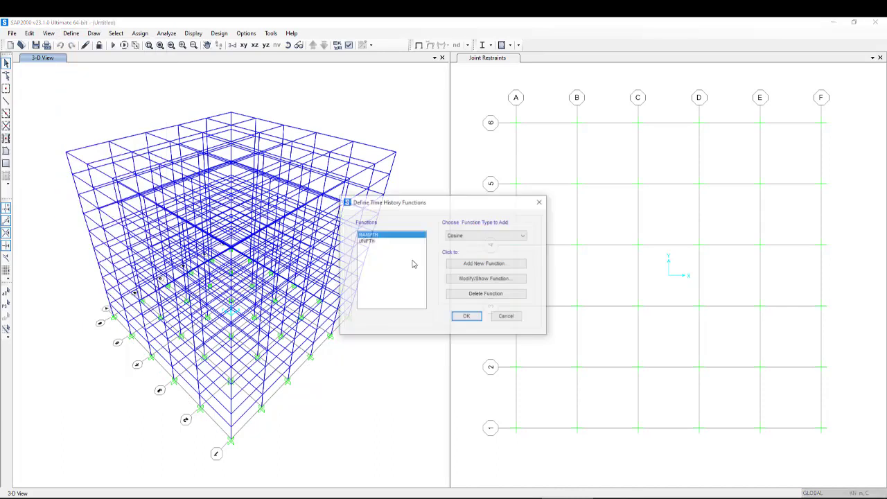
left_click_drag(442, 203, 397, 186)
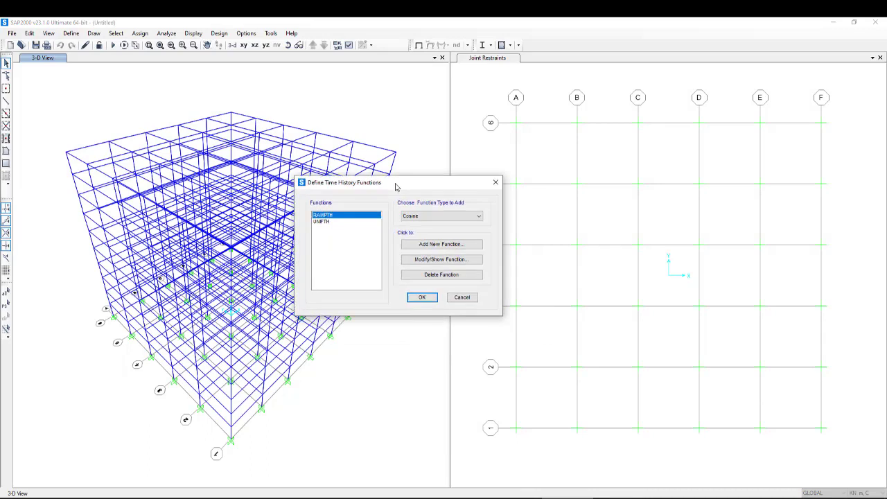
left_click(437, 216)
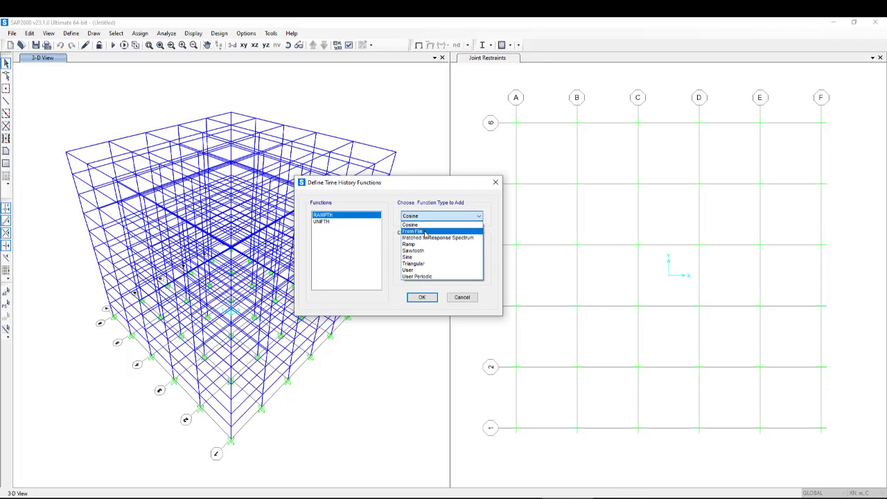
left_click(425, 234)
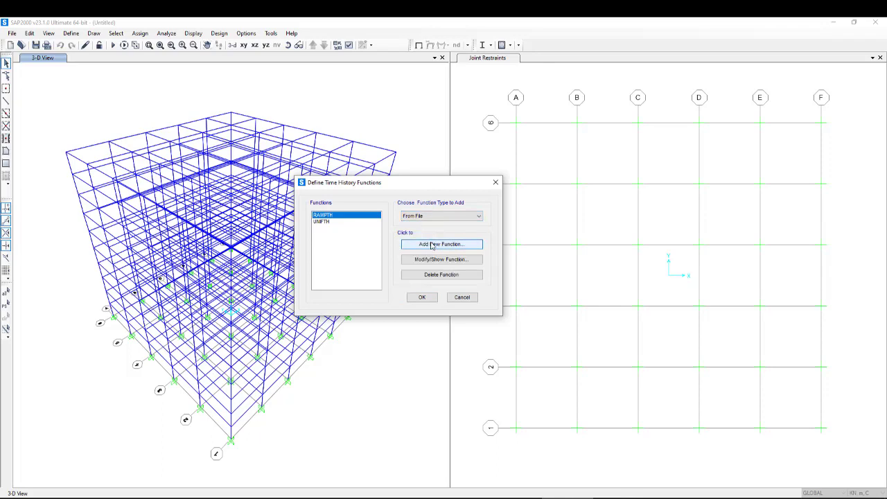
left_click(427, 247)
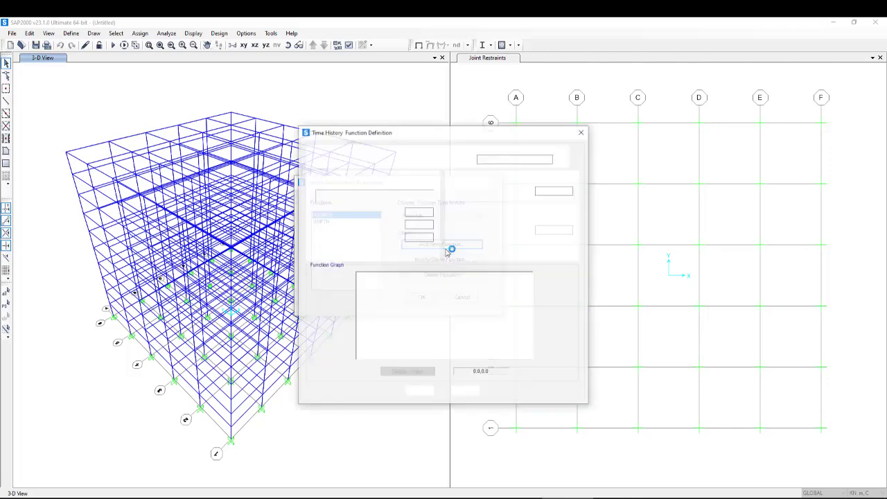
Load NEWHALL-1.TH from the Time History Functions folder as the function's data file
left_click(416, 184)
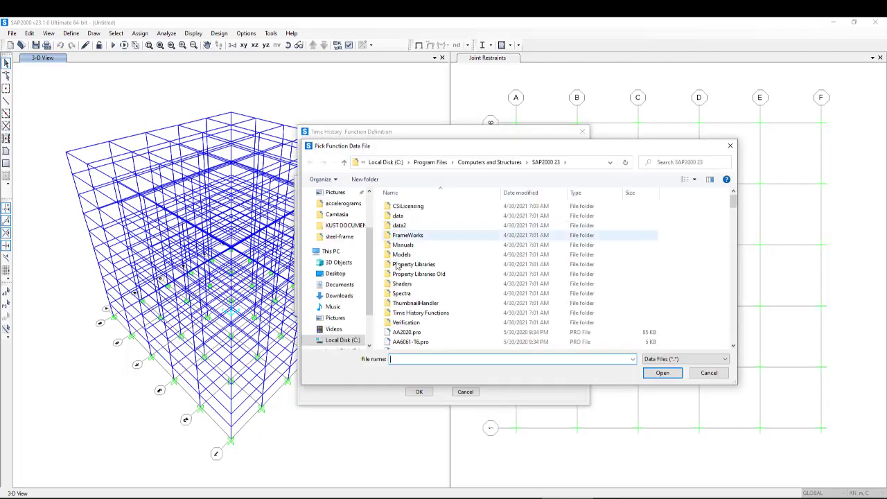
left_click(438, 313)
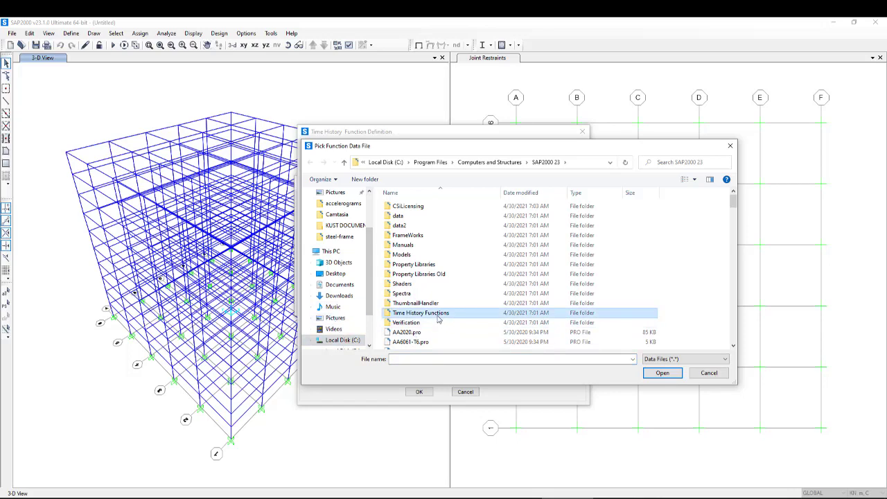
double_click(438, 316)
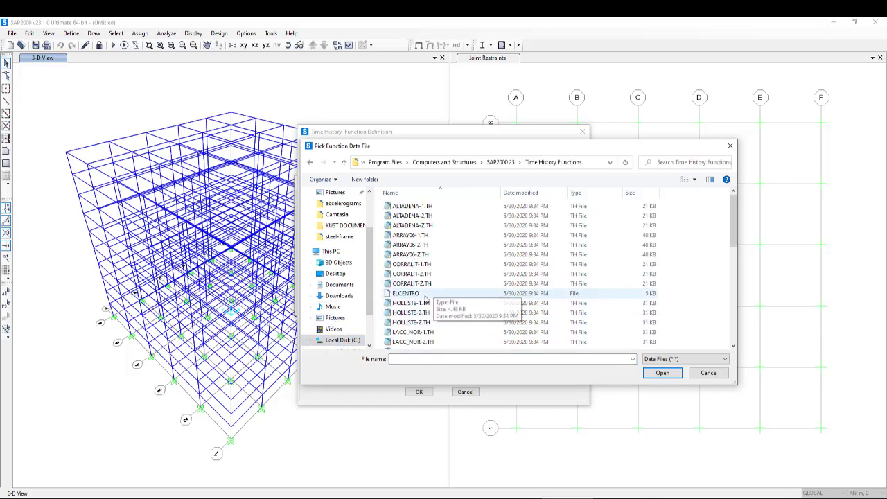
scroll(425, 298, "down", 4)
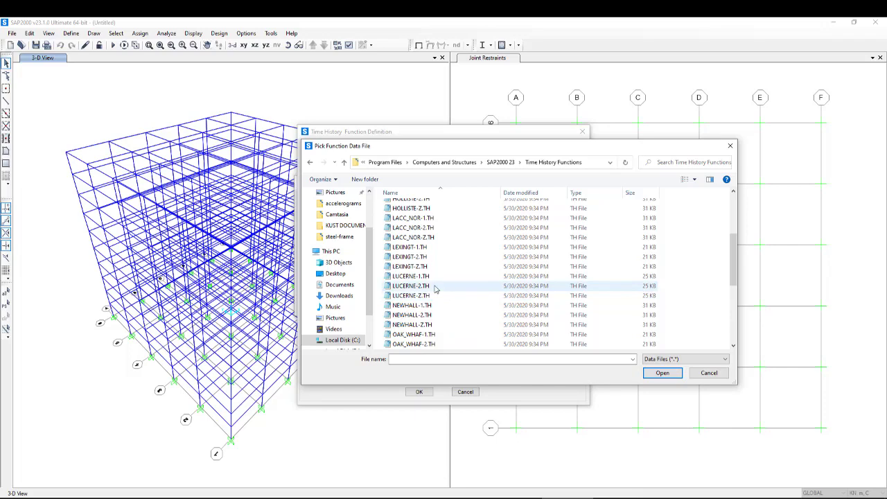
scroll(431, 285, "down", 4)
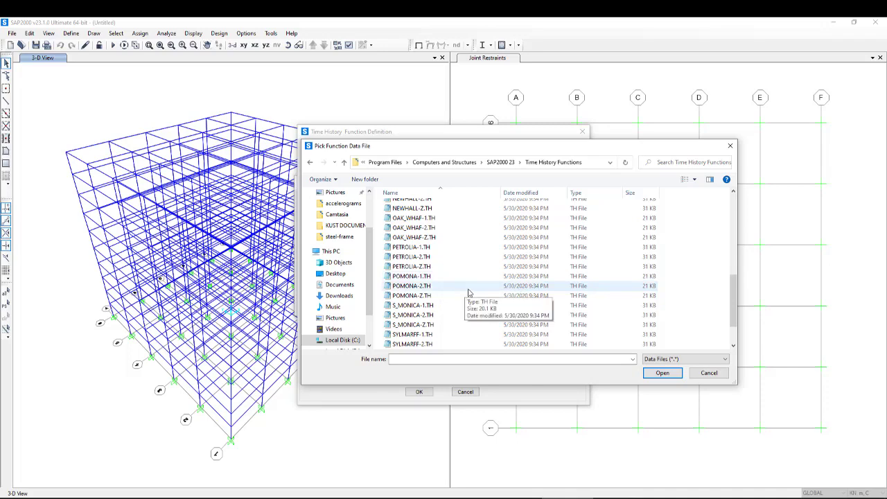
scroll(457, 290, "up", 2)
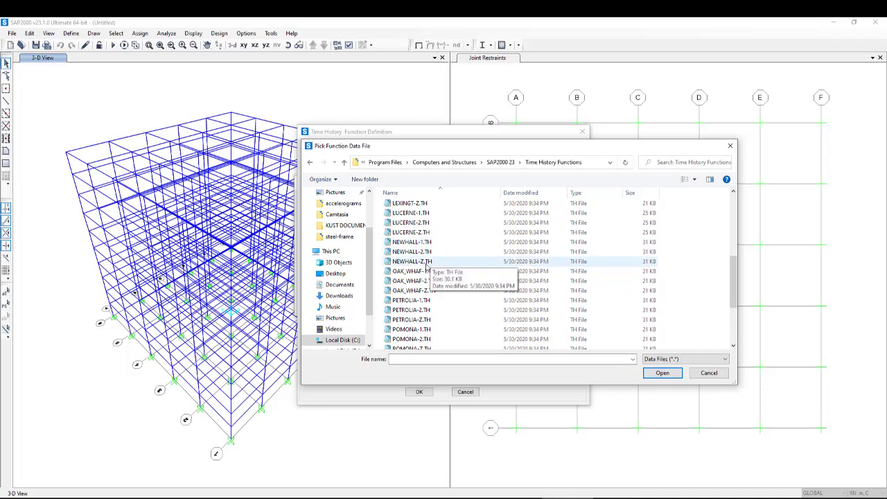
scroll(420, 270, "up", 1)
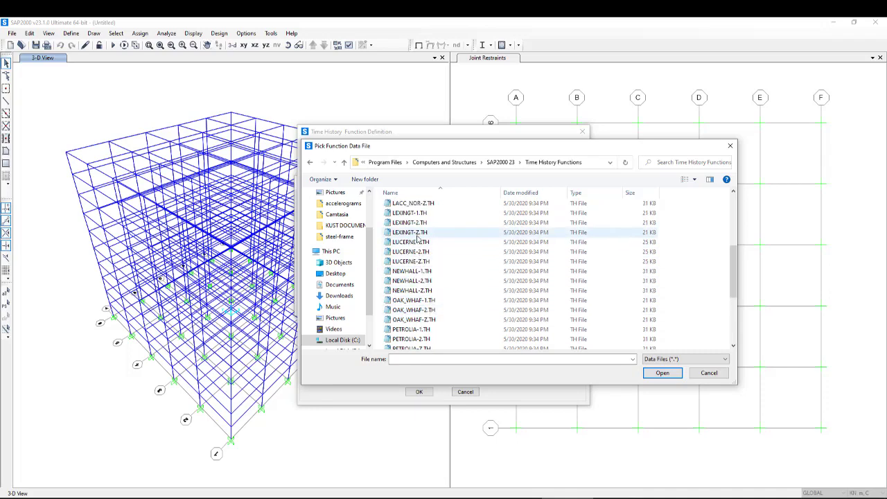
scroll(419, 251, "up", 2)
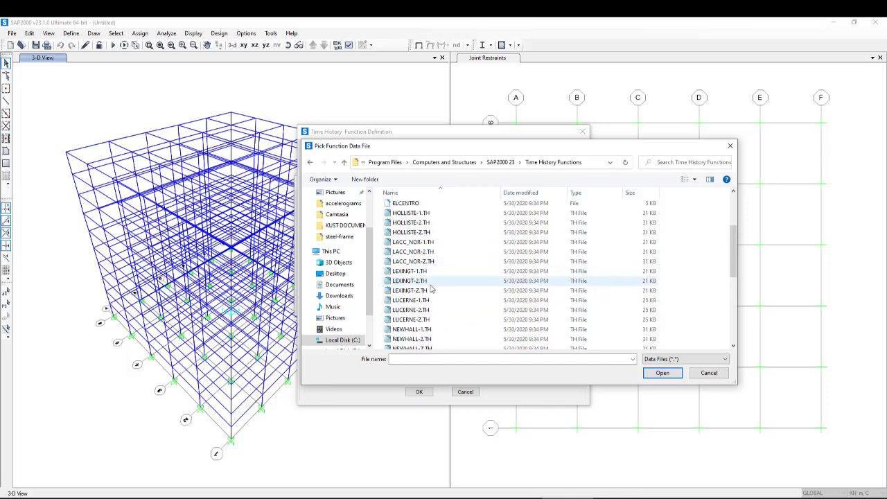
scroll(442, 286, "down", 2)
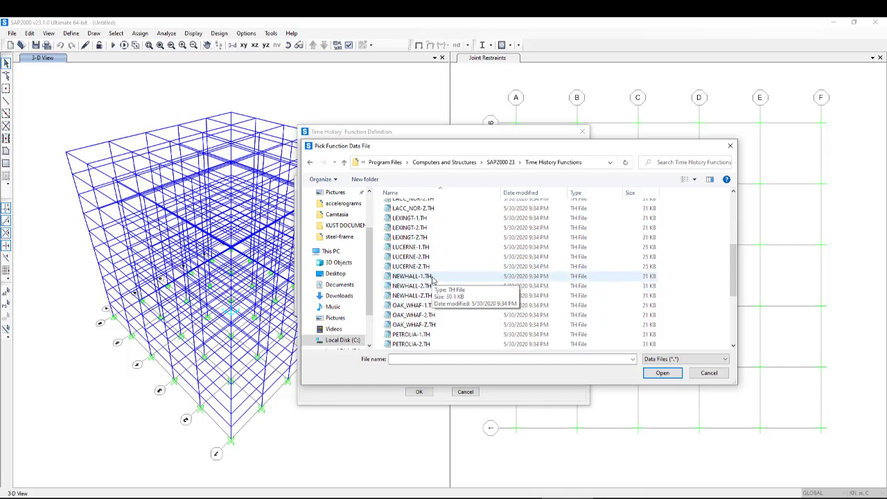
left_click(405, 276)
double_click(454, 291)
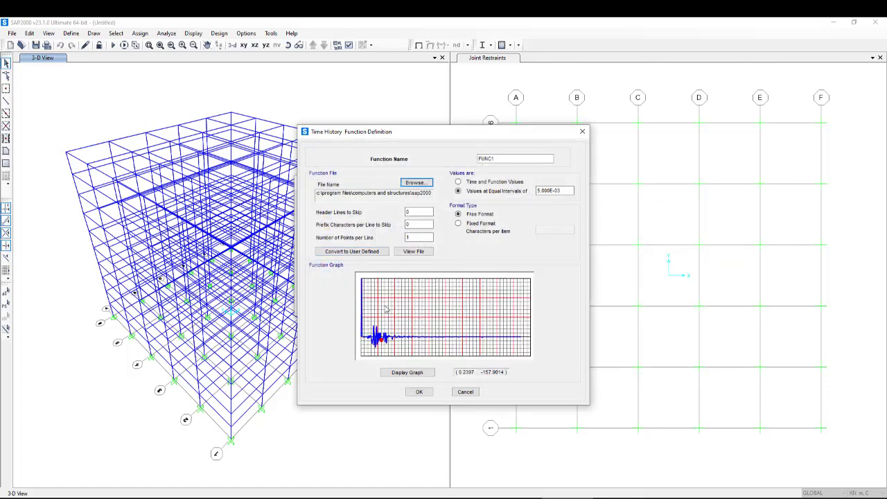
View the loaded record file and examine its header for the point count, time interval and acceleration units
left_click(414, 251)
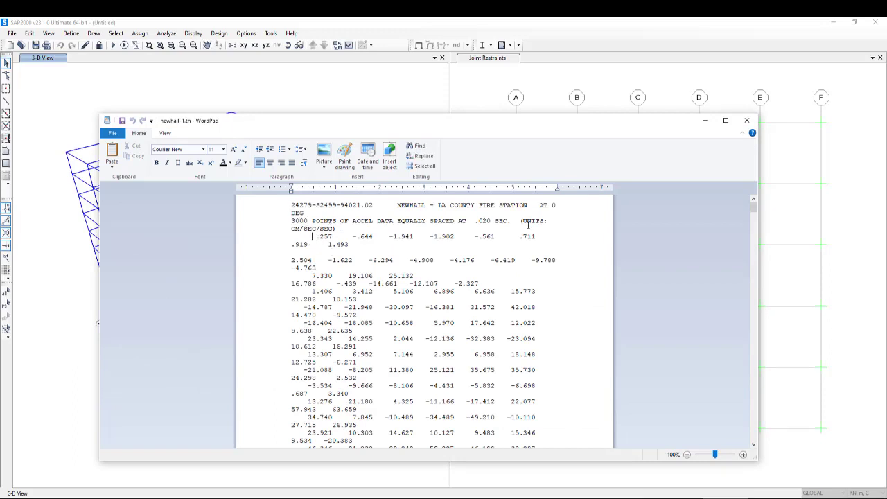
left_click_drag(479, 221, 488, 221)
left_click_drag(307, 221, 285, 222)
left_click(306, 221)
left_click_drag(305, 229, 323, 229)
left_click(293, 229)
left_click(747, 120)
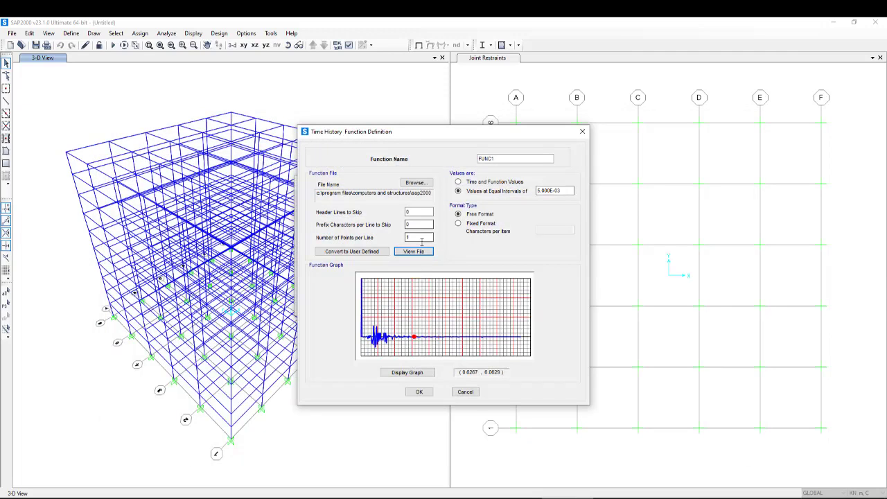
Reopen the loaded record file and examine how many acceleration values each data line holds
left_click(419, 239)
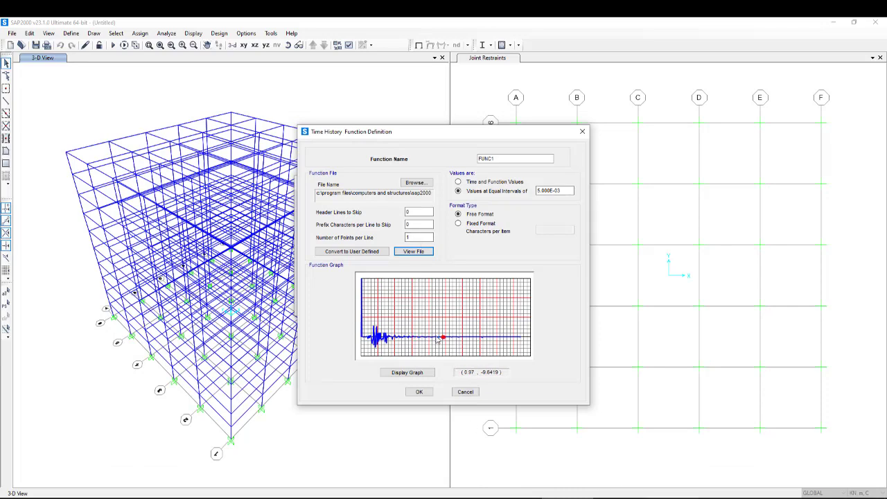
left_click(419, 252)
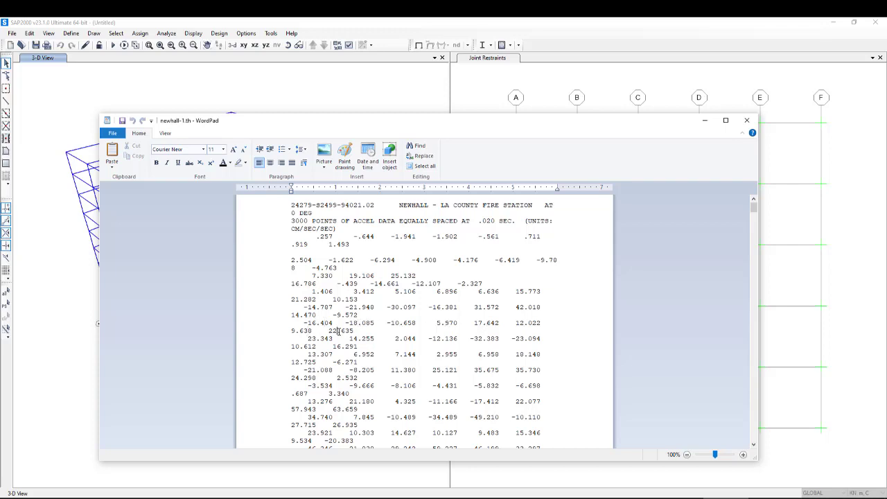
left_click_drag(358, 331, 300, 324)
left_click_drag(357, 331, 300, 331)
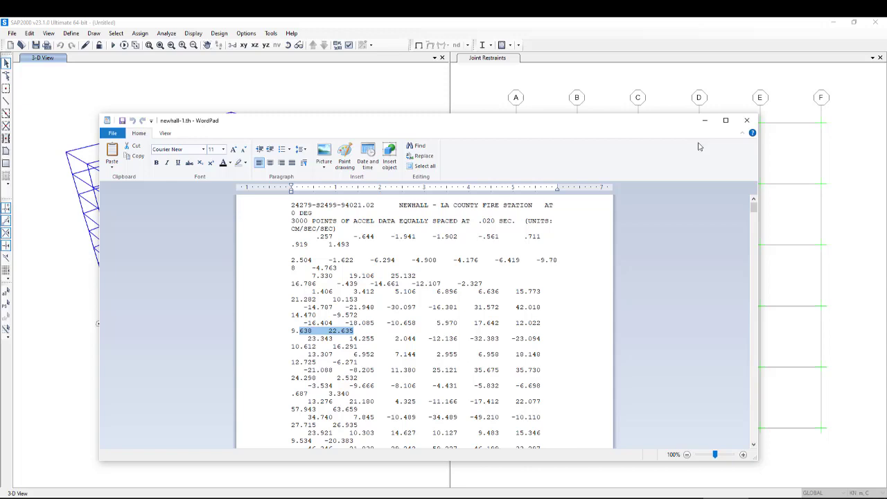
left_click(747, 120)
Set 3 header lines to skip, 8 points per line and equal intervals of 0.02, and refresh the function graph
left_click(413, 212)
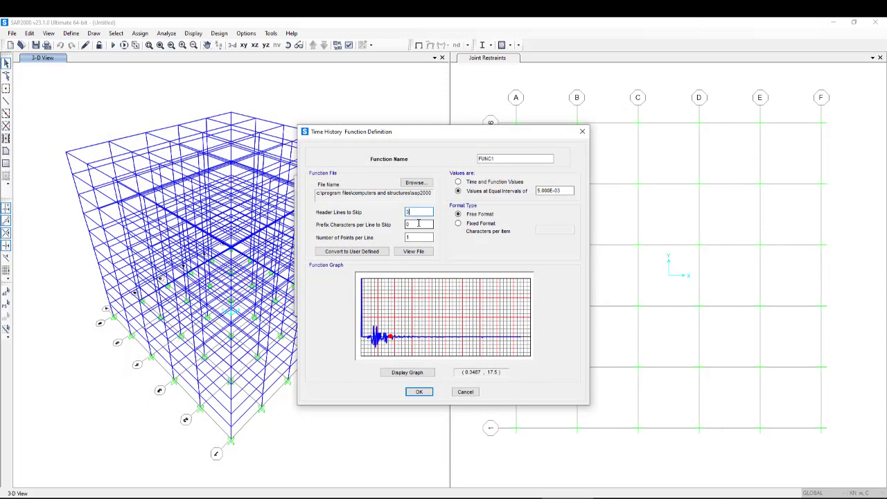
left_click(408, 237)
type("8")
left_click(425, 212)
left_click_drag(562, 191, 539, 191)
type("0.02")
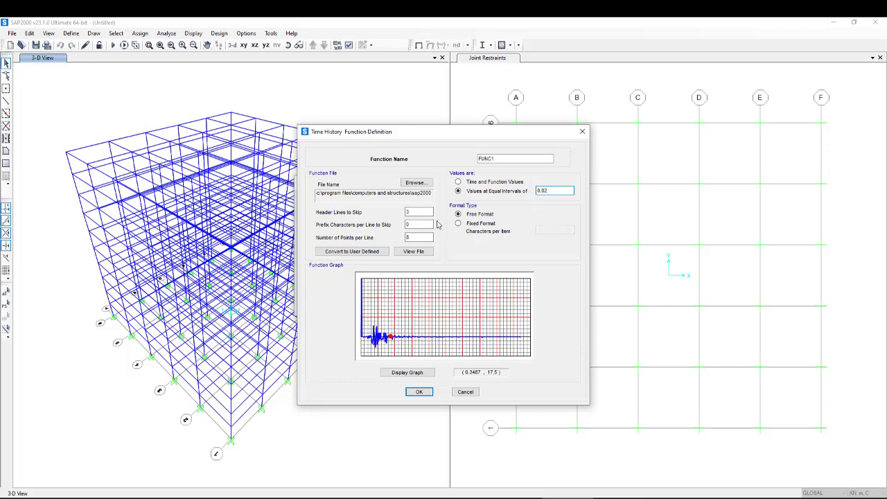
left_click(428, 224)
left_click(411, 374)
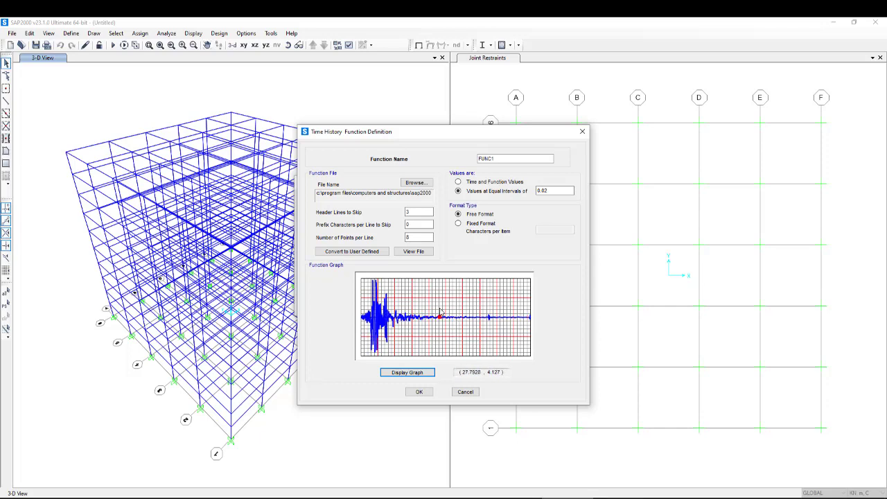
Name the time history function New-Hall-X and save it
left_click_drag(493, 158, 464, 165)
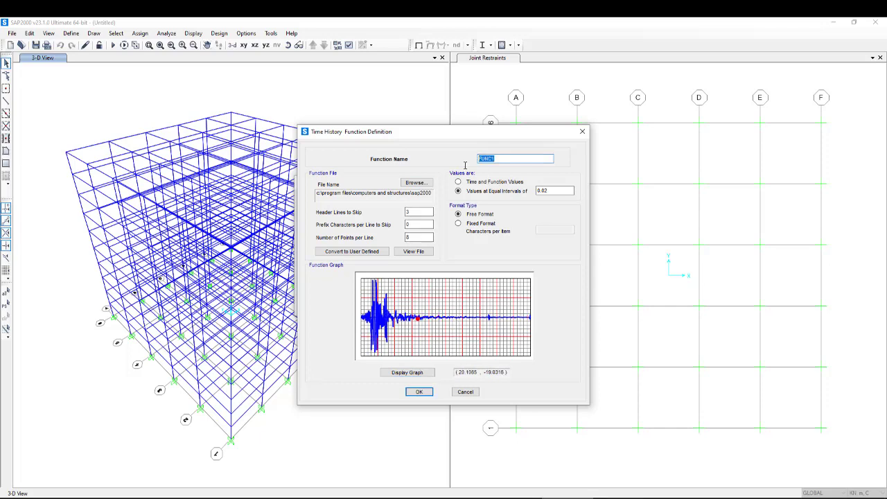
type("New-Hall-X")
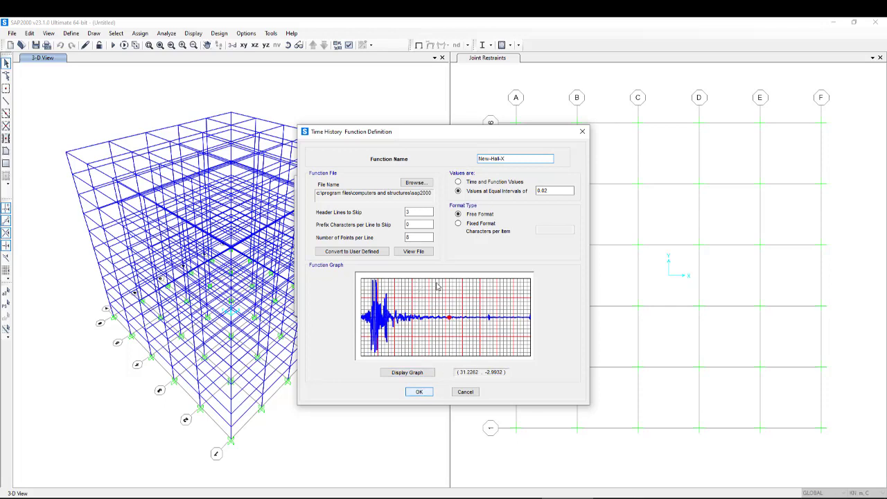
key("Return")
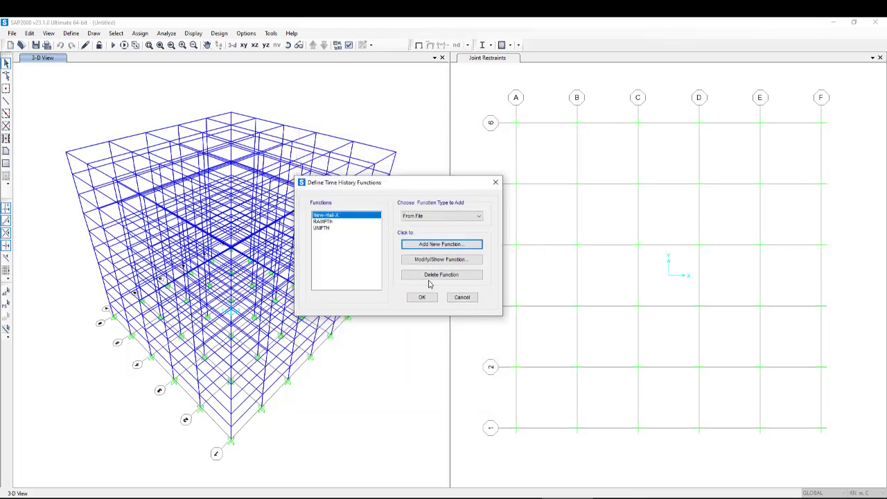
Add another From File time history function and load NEWHALL-2.TH as its data file
left_click(430, 244)
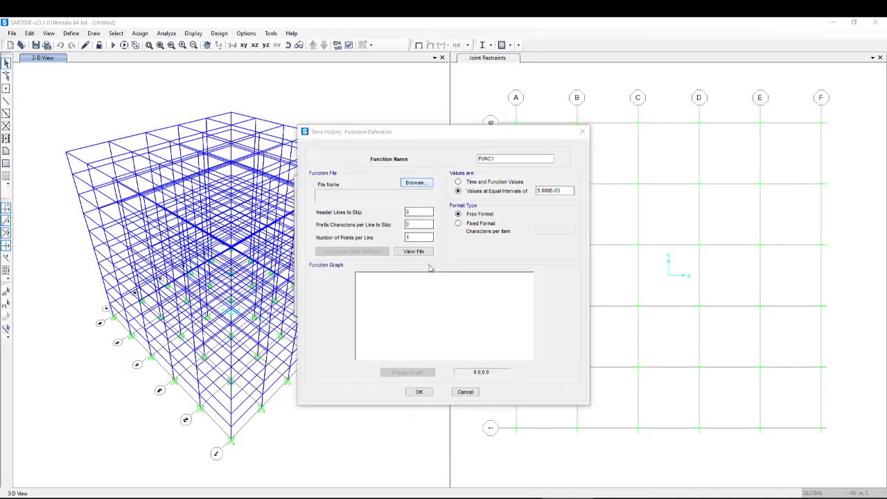
key("Return")
scroll(429, 291, "down", 5)
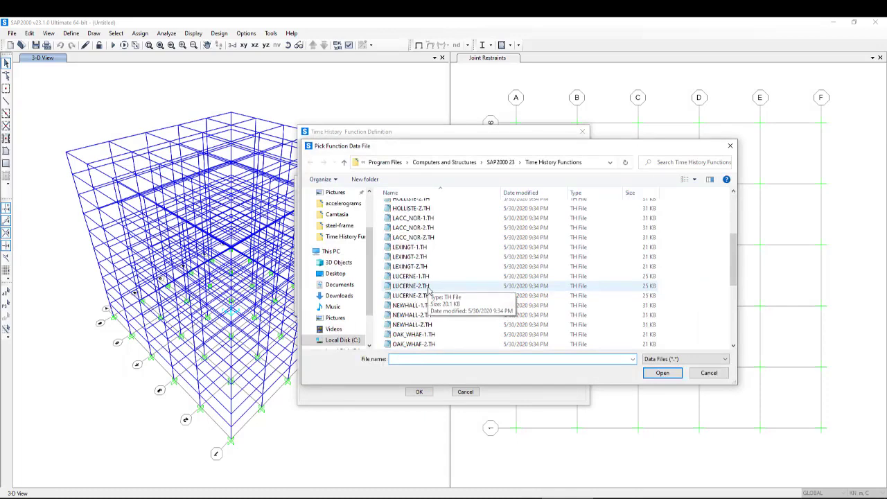
left_click(438, 316)
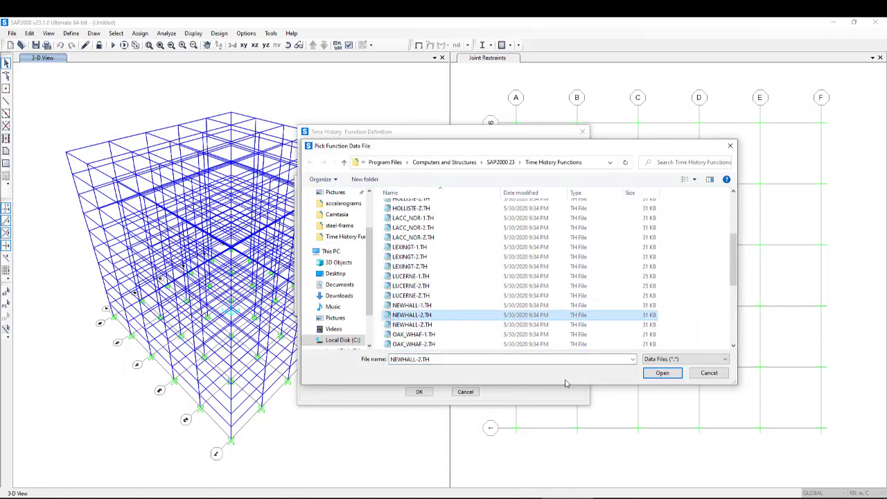
left_click(660, 372)
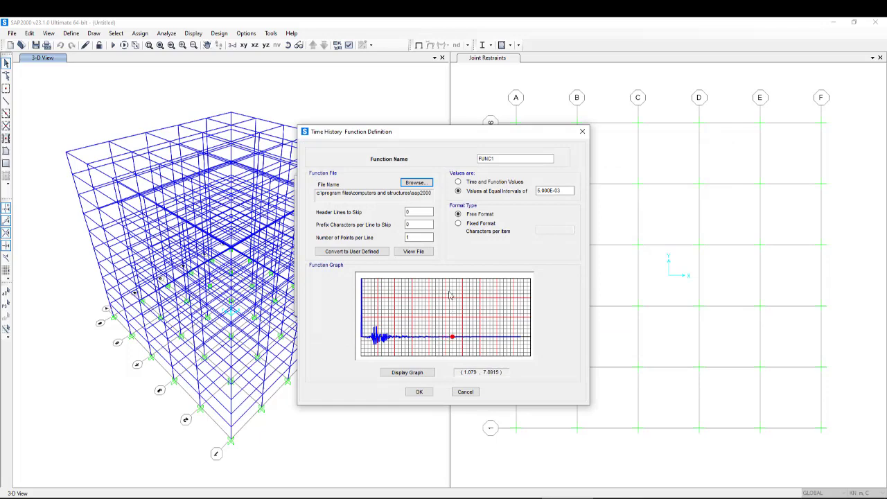
Set 3 header lines to skip, 8 points per line and a 0.02 interval for the NEWHALL-2.TH function, and save it
double_click(407, 212)
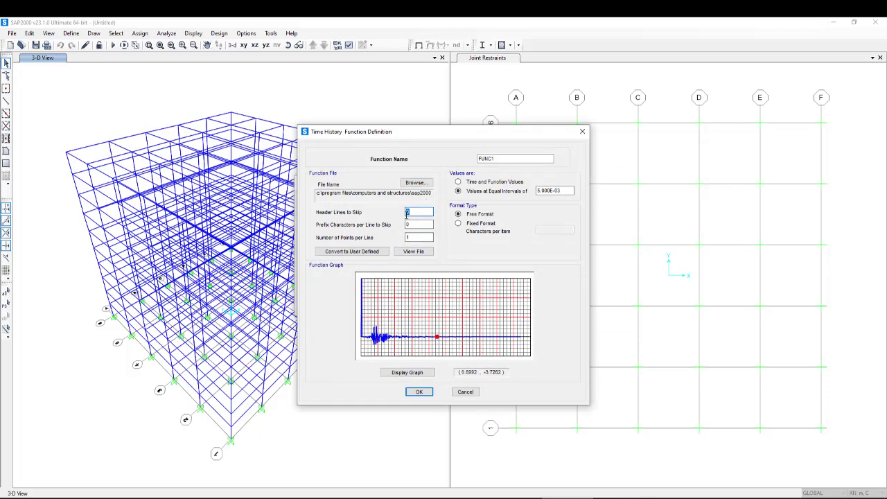
type("3")
double_click(410, 238)
type("8")
left_click_drag(563, 192, 534, 195)
type("0.02")
left_click(413, 373)
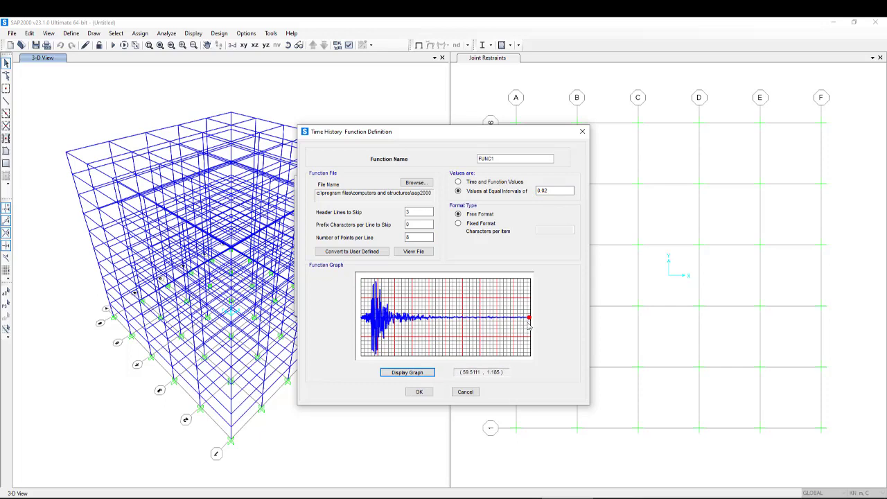
left_click_drag(419, 392, 433, 297)
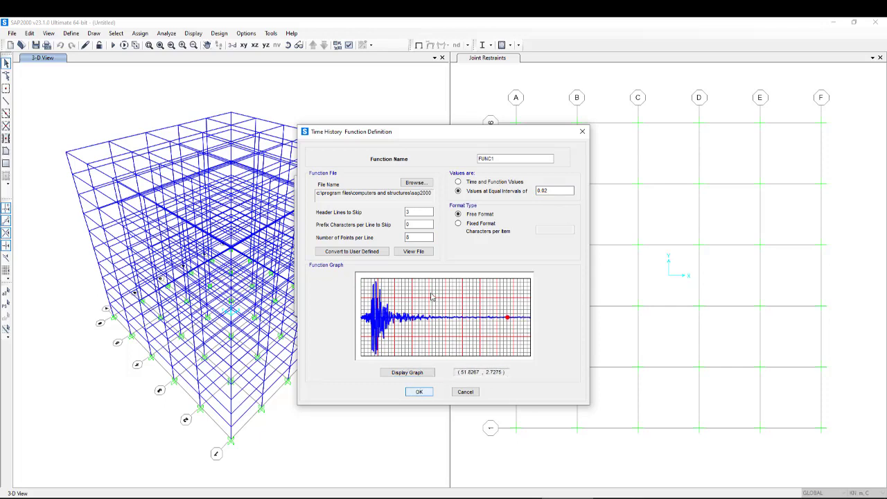
left_click(419, 392)
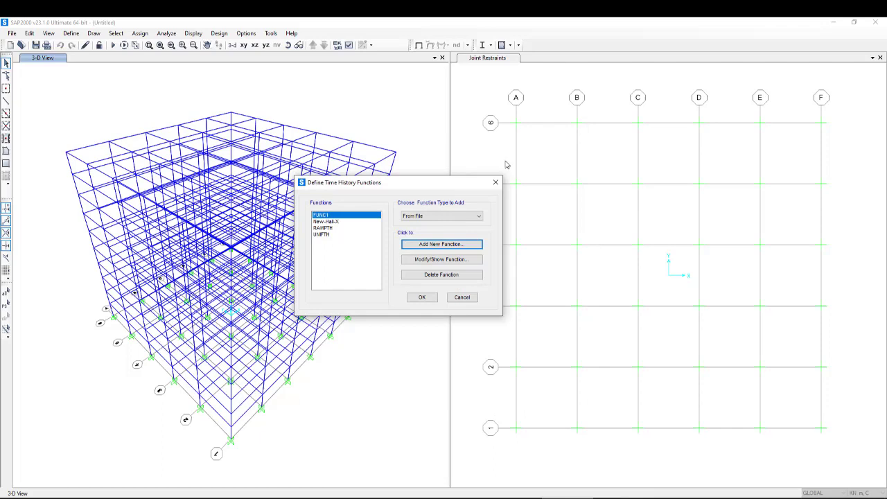
Rename the FUNC1 time history function as NewHaLL-y and finish defining time history functions
left_click(419, 257)
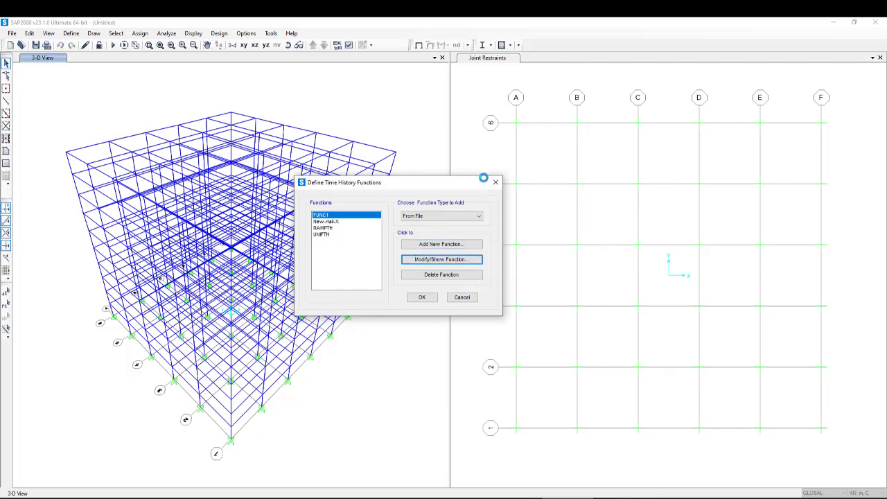
left_click(433, 260)
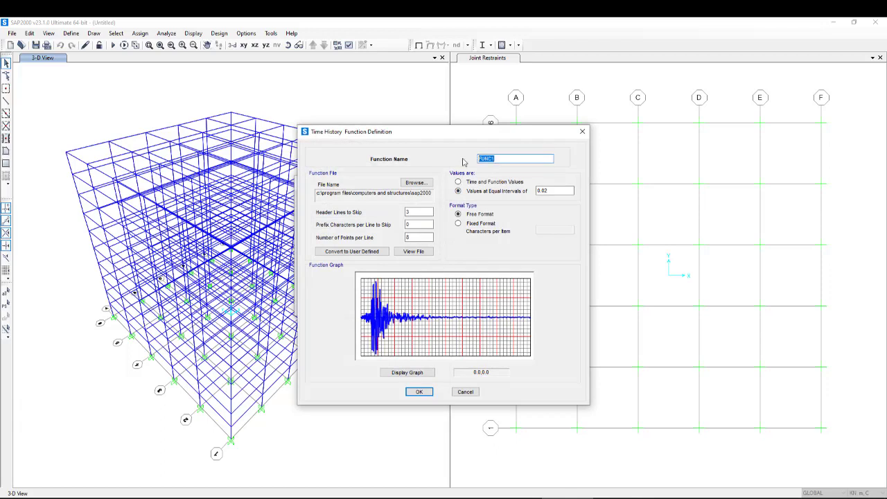
type("fil")
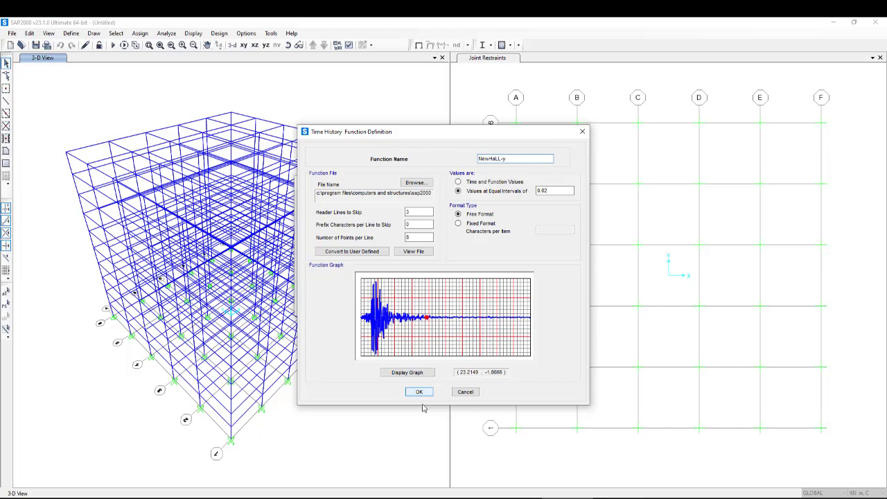
left_click(420, 391)
left_click(416, 298)
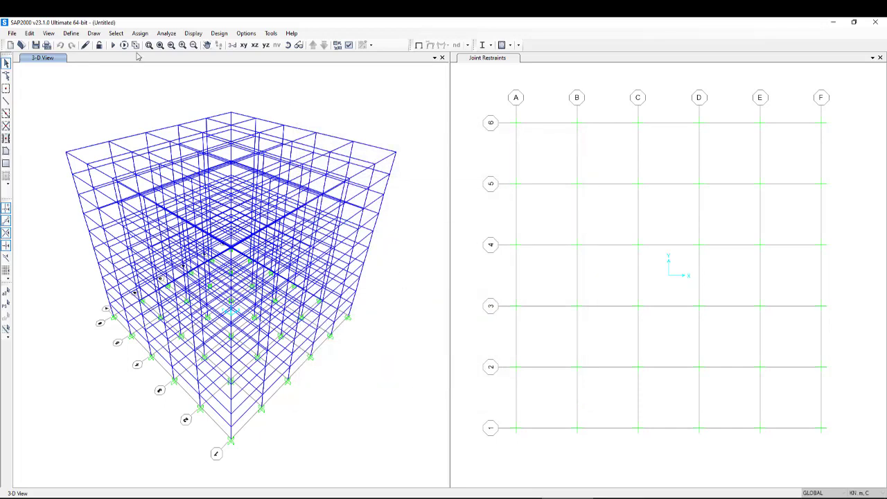
Add a new load case named TIME-HISTORY and set its load case type to Time History
left_click(71, 33)
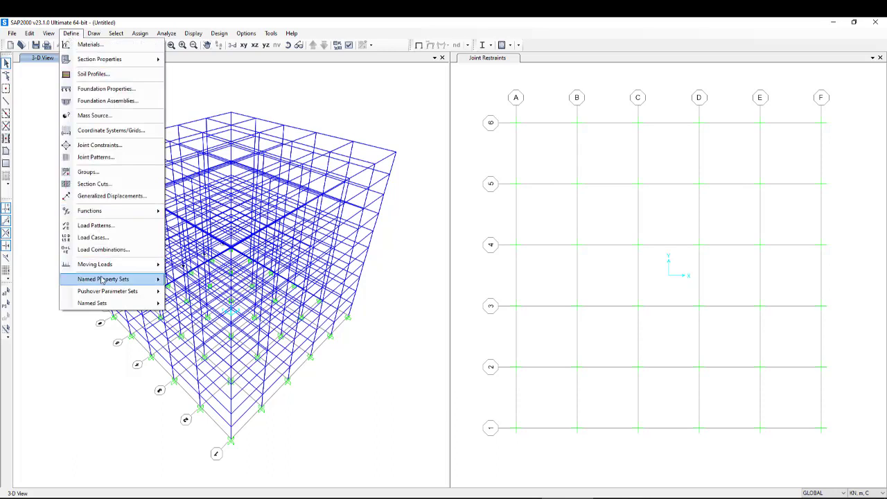
left_click(97, 237)
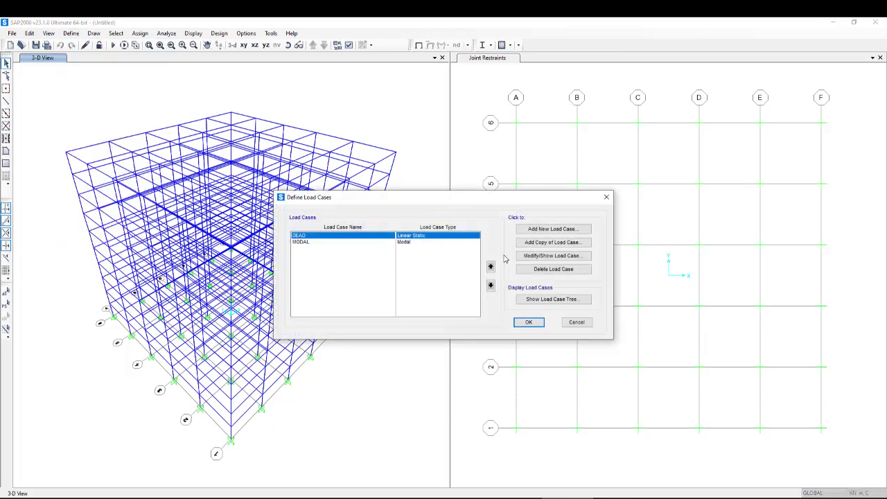
left_click(556, 231)
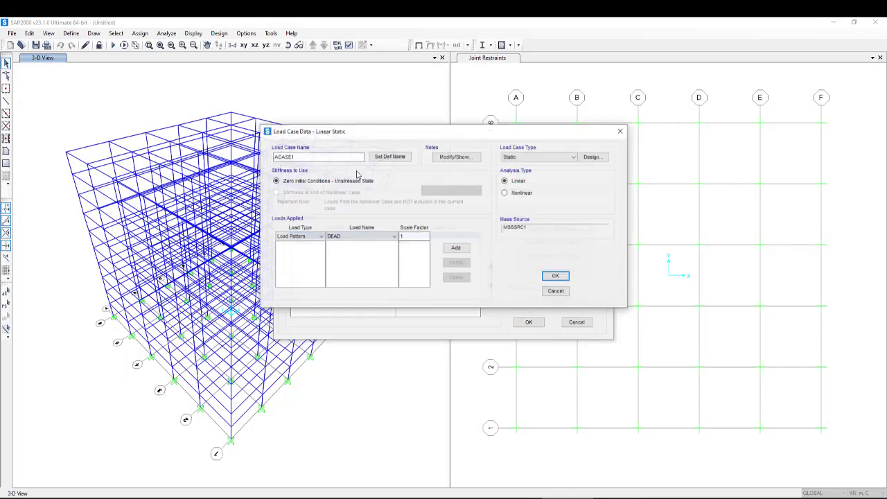
left_click_drag(296, 158, 275, 158)
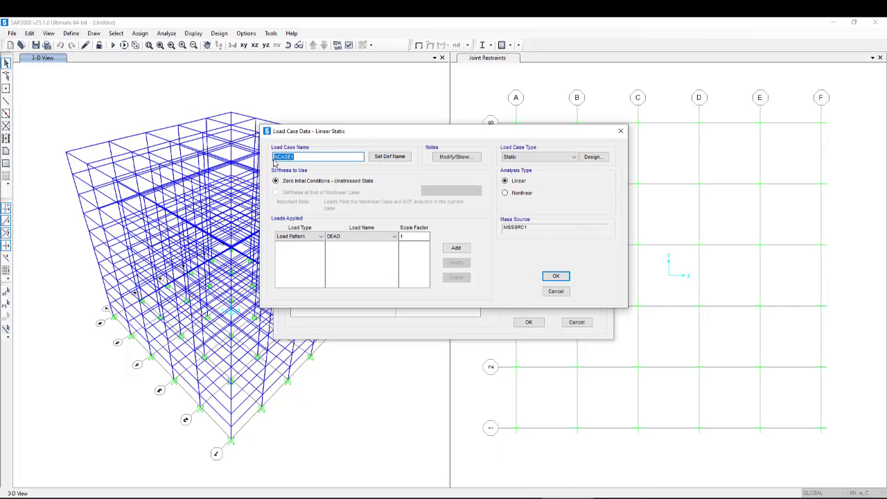
key("BackSpace")
type("IME-HISTORY")
left_click(553, 159)
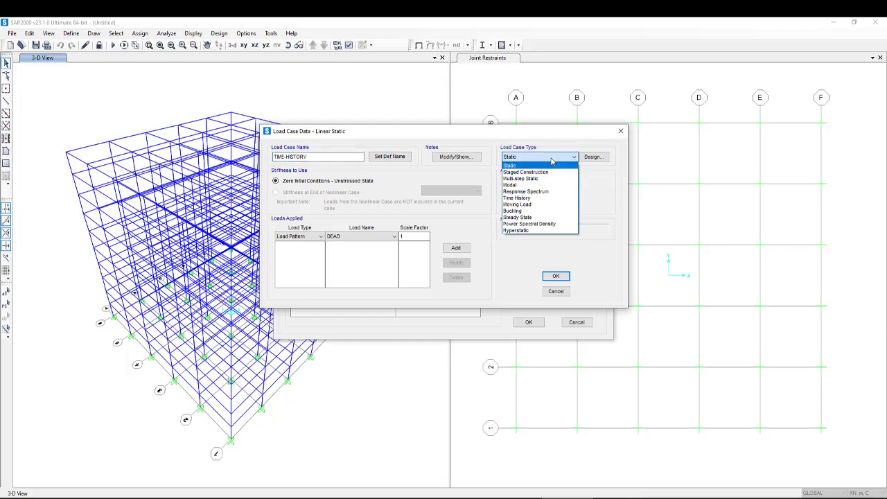
left_click(544, 200)
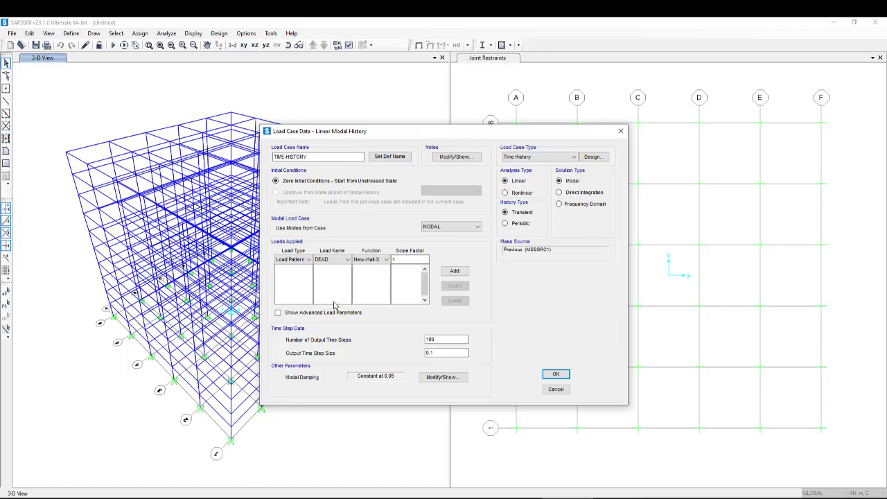
Add an applied load to the case and make it an Accel load in U1 using the New-Hall-X function
left_click(452, 271)
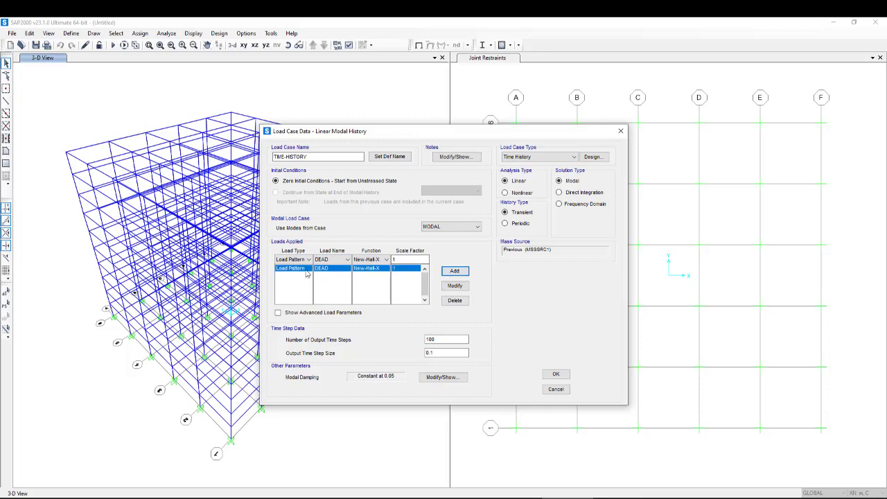
left_click(304, 261)
left_click(283, 274)
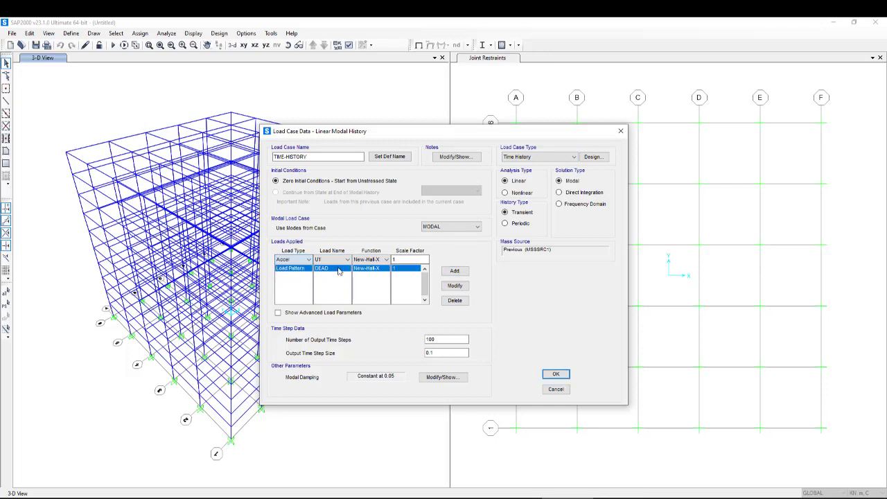
left_click(443, 284)
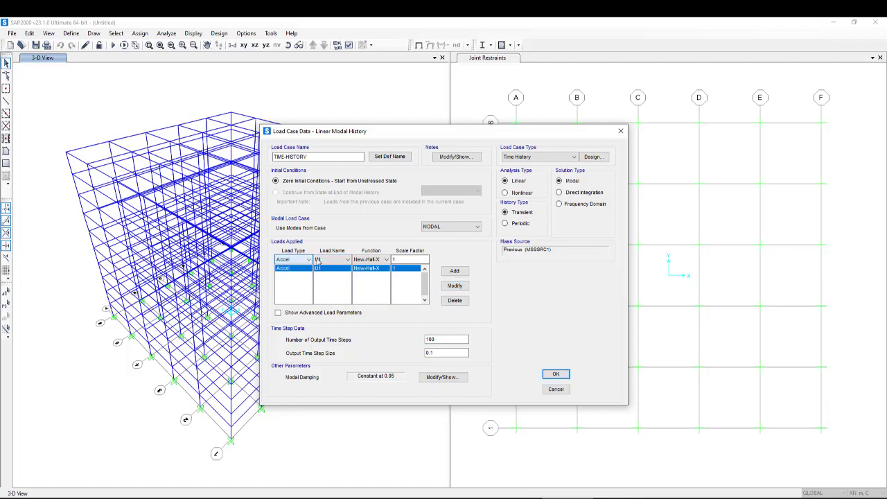
Add a second Accel load in U2 that uses the NewHaLL-y function
left_click(336, 259)
left_click(331, 274)
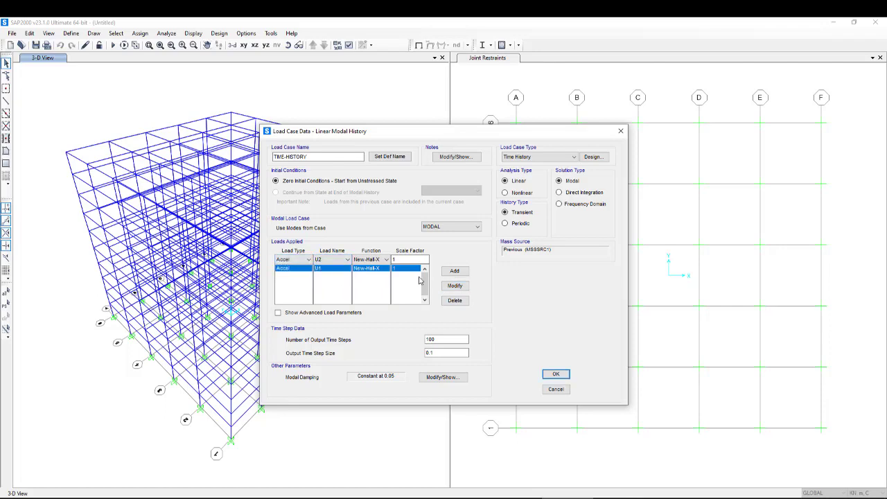
left_click(386, 259)
left_click(367, 276)
left_click(462, 273)
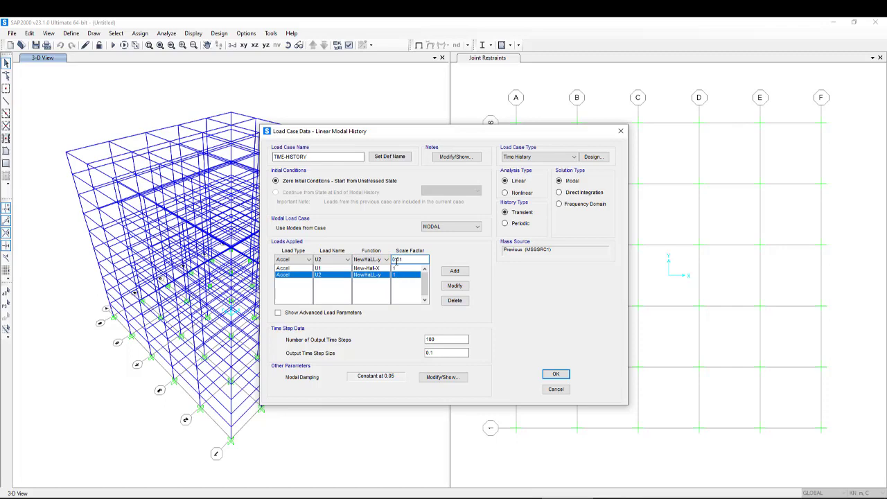
Set the scale factor of both the U2 and U1 Accel loads to 0.01
left_click(454, 285)
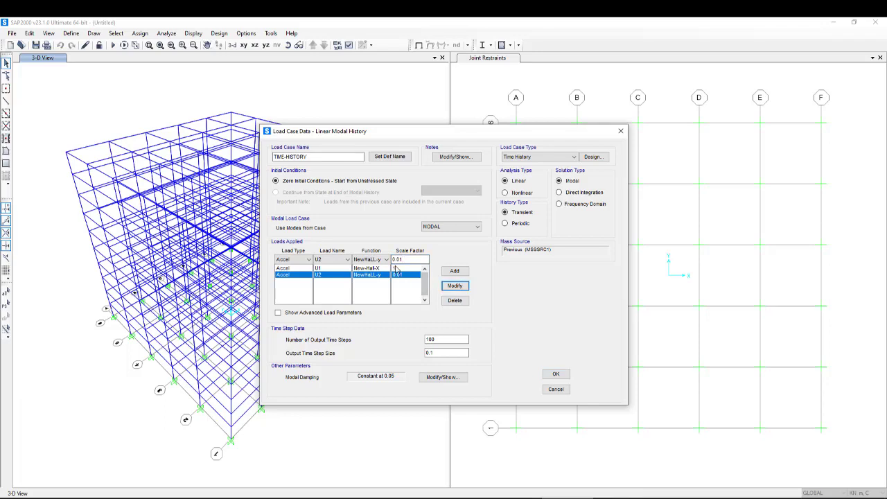
left_click(400, 268)
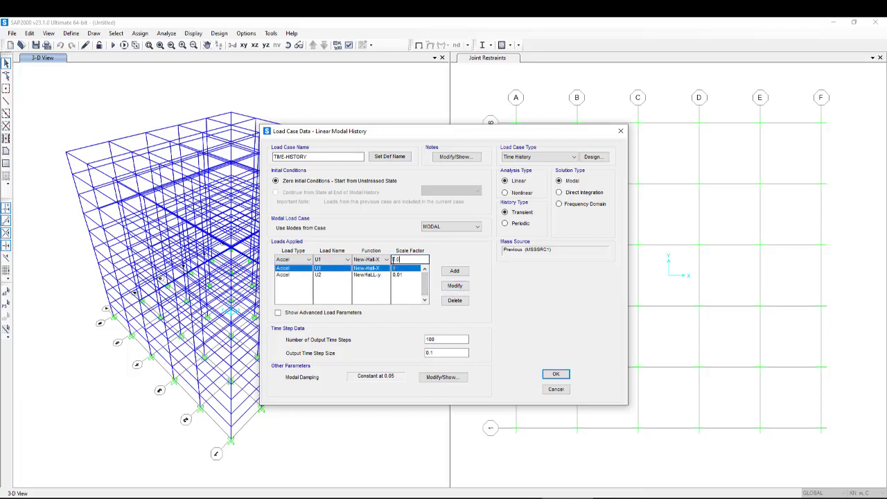
left_click(454, 286)
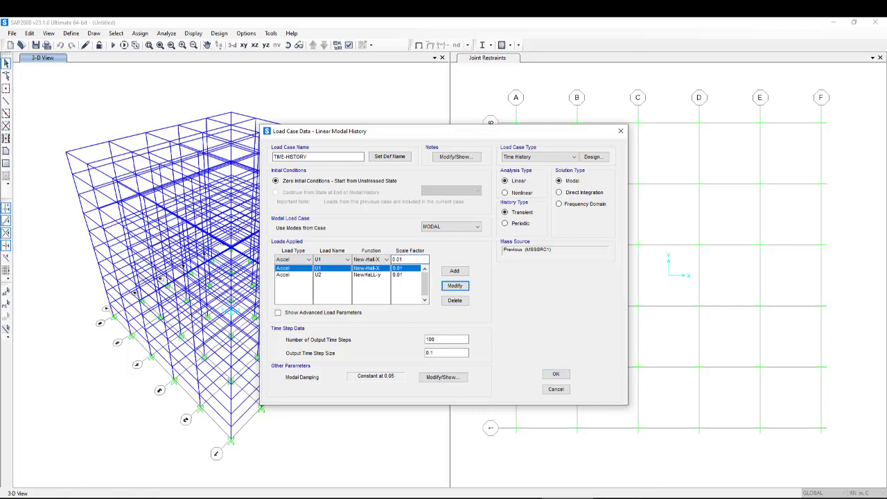
Switch to Unit Converter Pro and check the conversion of 1 centimeter/second² to meter/second²
key("alt+Tab")
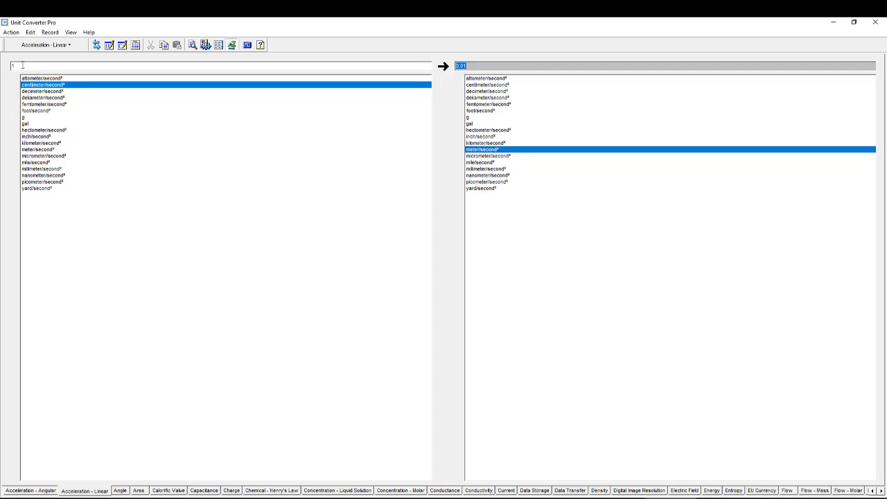
left_click(23, 64)
key("Tab")
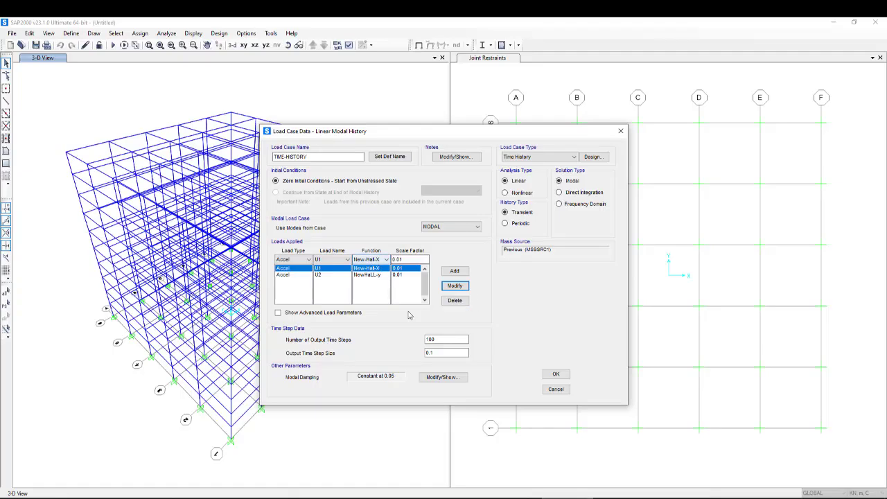
Open Calculator and compute 60 ÷ 0.02 to work out the number of output time steps
double_click(443, 338)
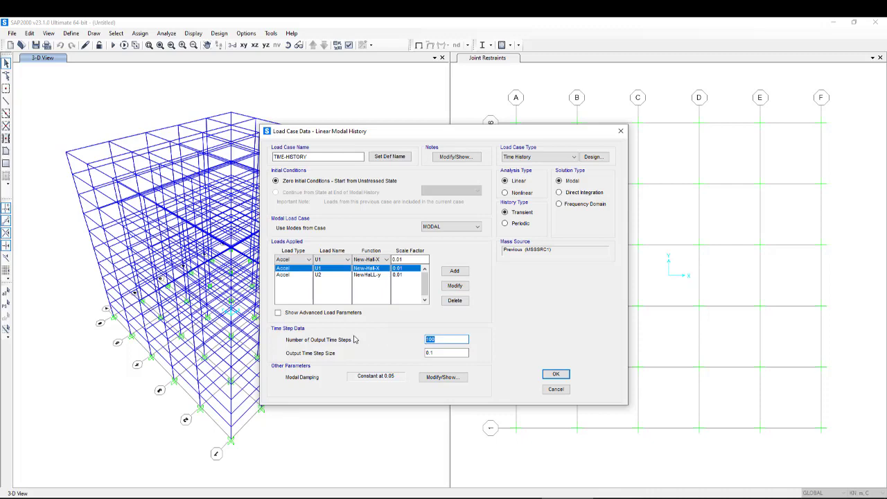
key("super")
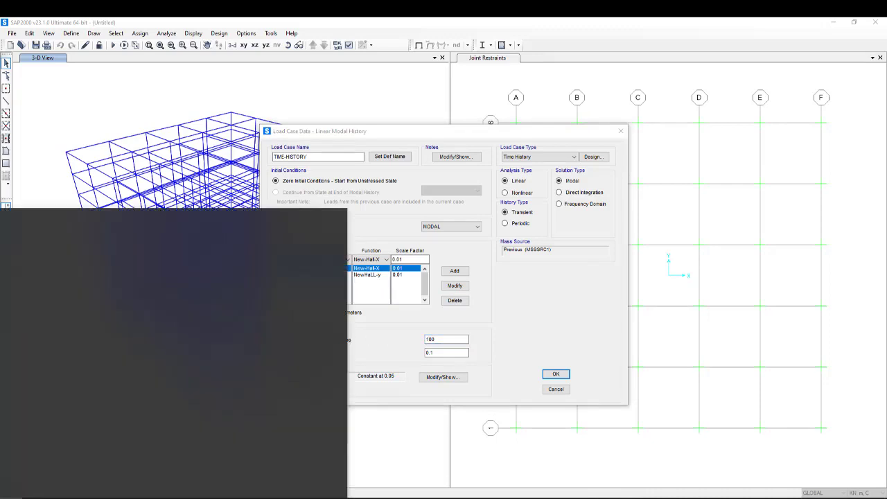
type("calc")
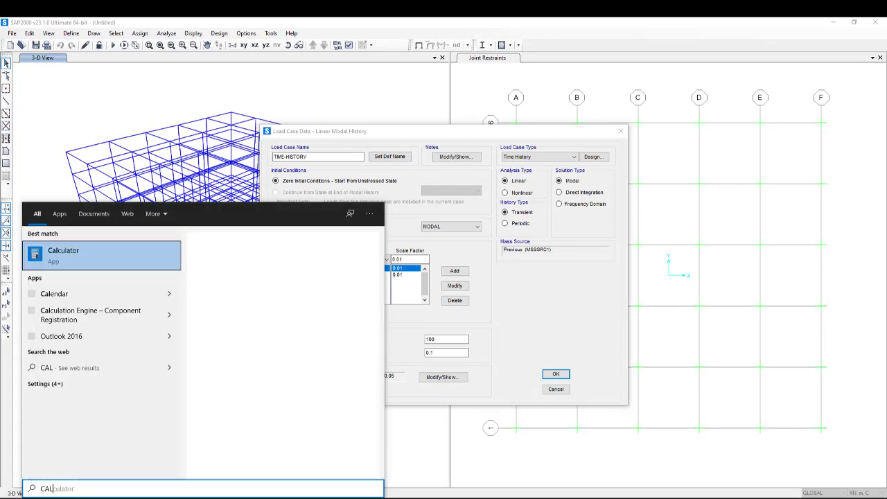
key("Return")
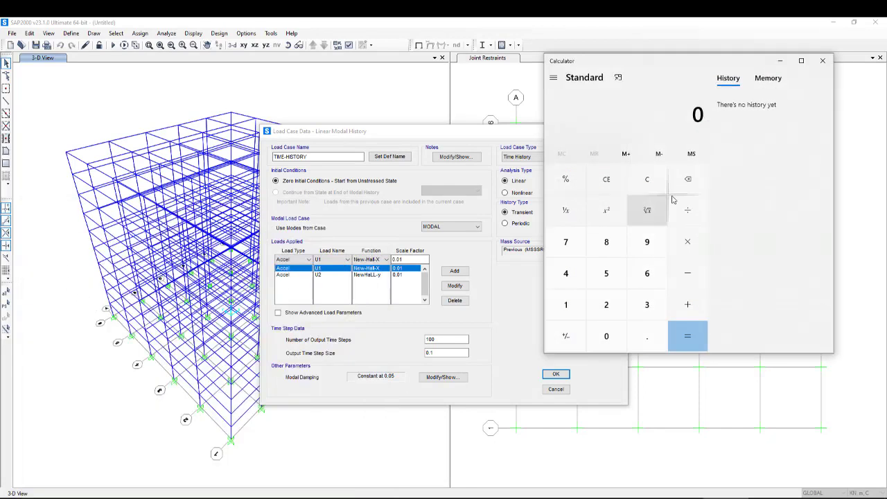
type("60+/")
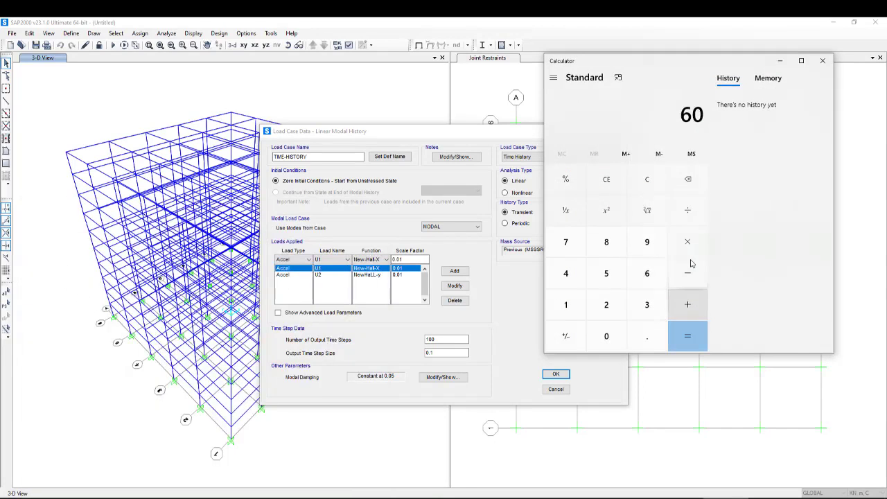
left_click(606, 336)
left_click(647, 336)
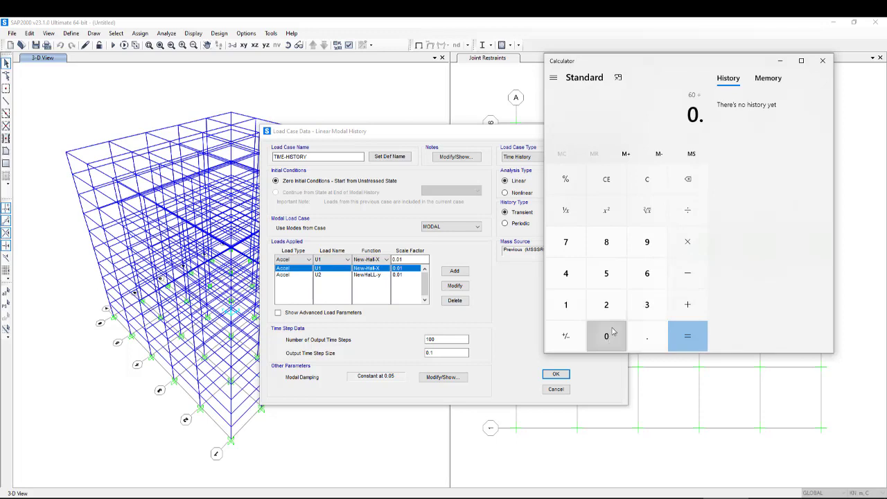
left_click(606, 336)
left_click(606, 304)
left_click(683, 343)
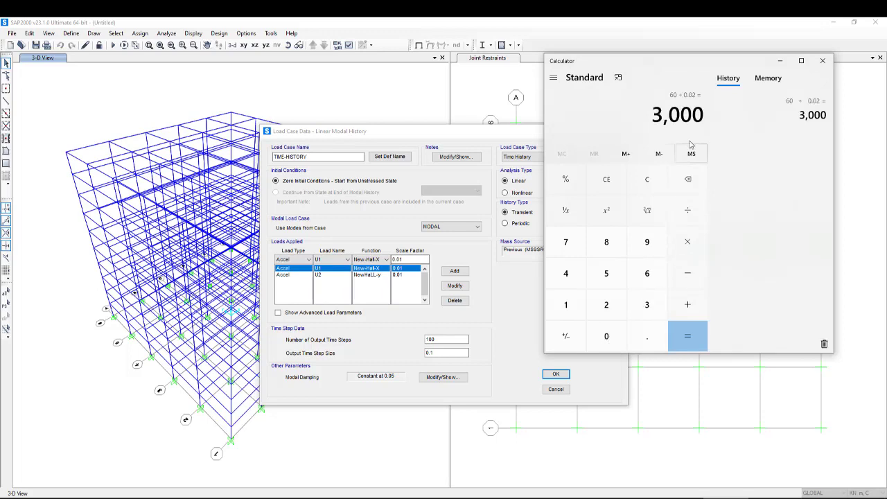
left_click(823, 62)
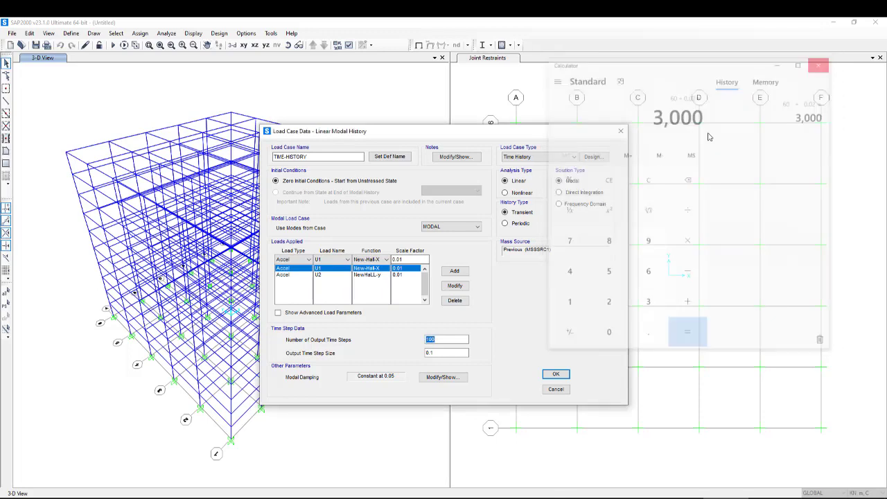
Set the number of output time steps to 3000 and the output time step size to 0.02, and accept the load case
double_click(447, 340)
type("3000")
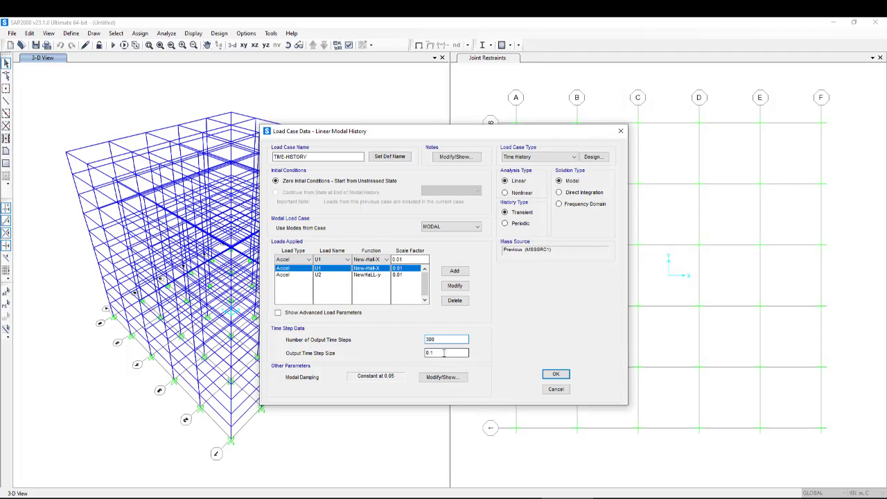
left_click(434, 352)
left_click(557, 375)
left_click(530, 322)
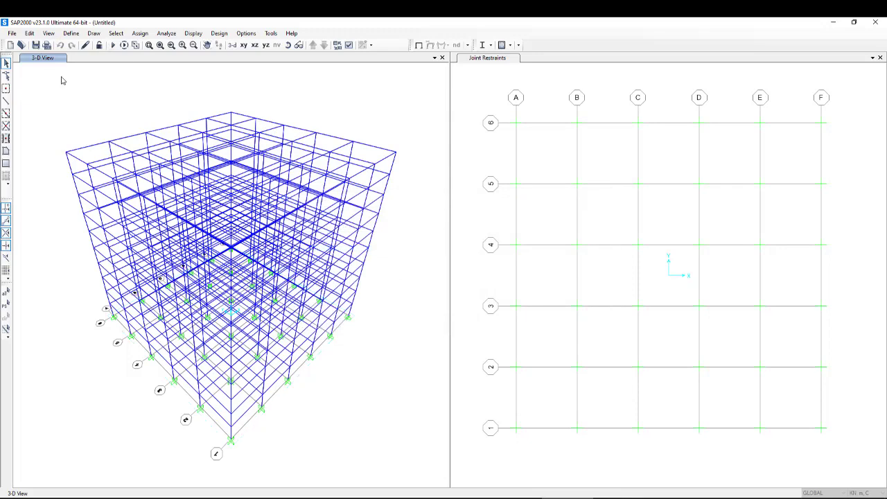
Save the model in the steel-frame folder as Time-hisotry Analysis.sdb, replacing the existing file
key("ctrl+s")
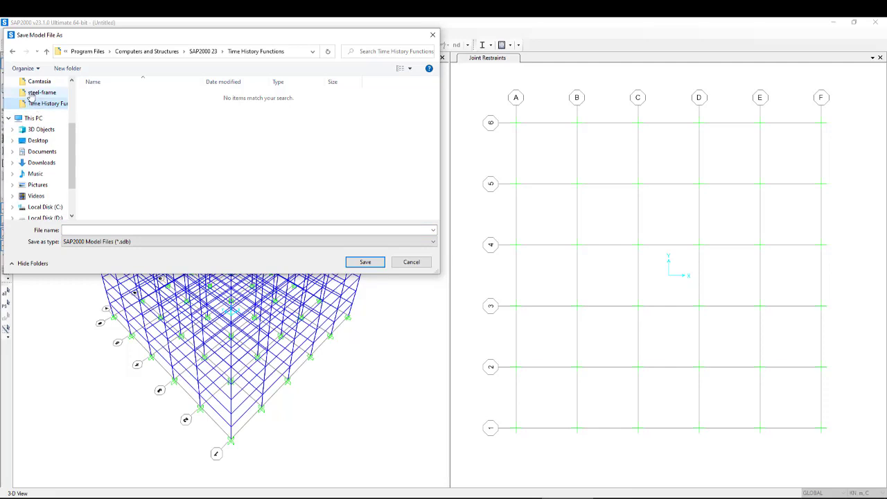
left_click(40, 92)
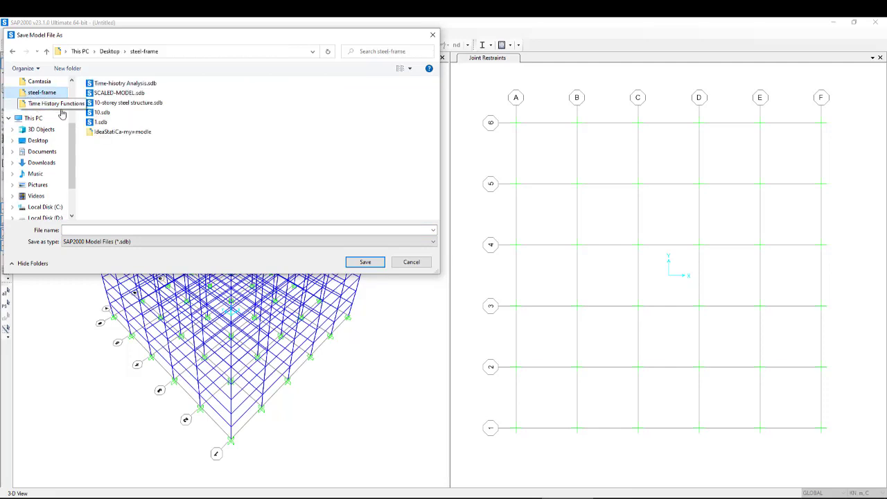
left_click(111, 103)
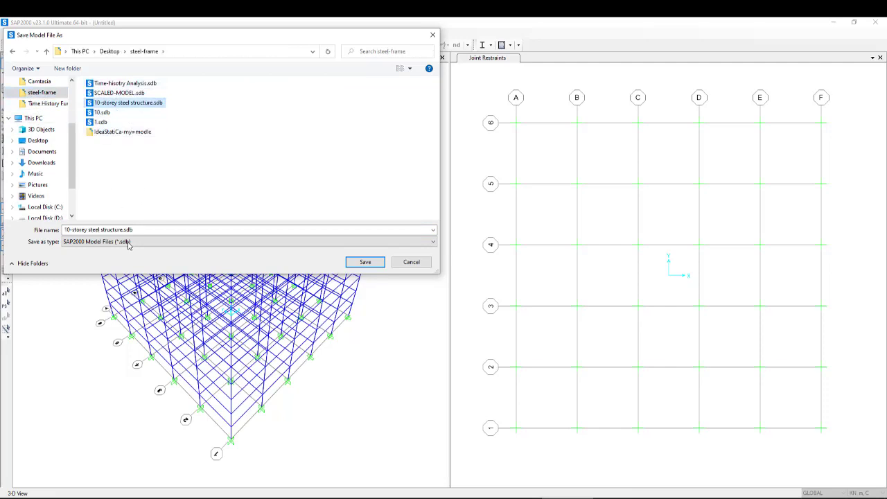
left_click(69, 229)
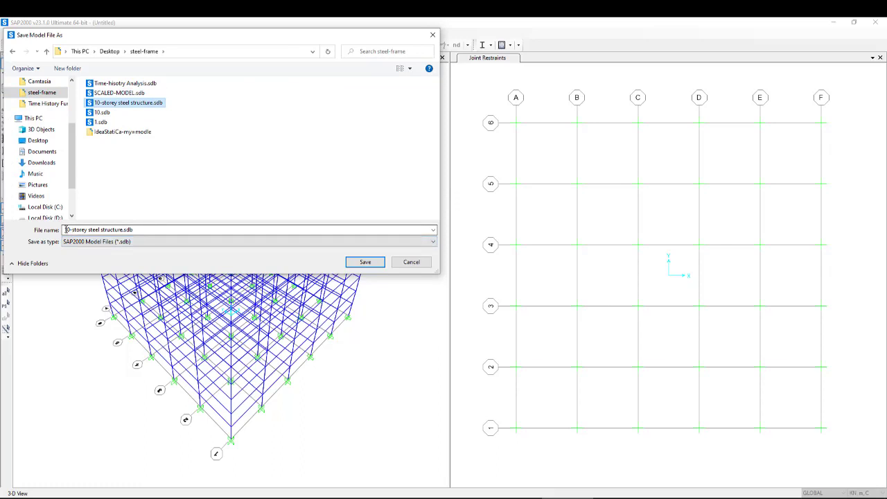
left_click_drag(149, 229, 62, 233)
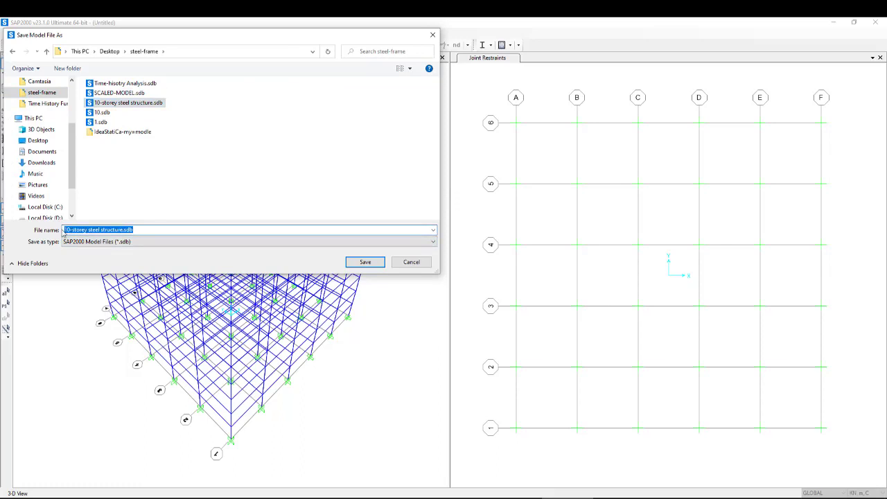
type("t")
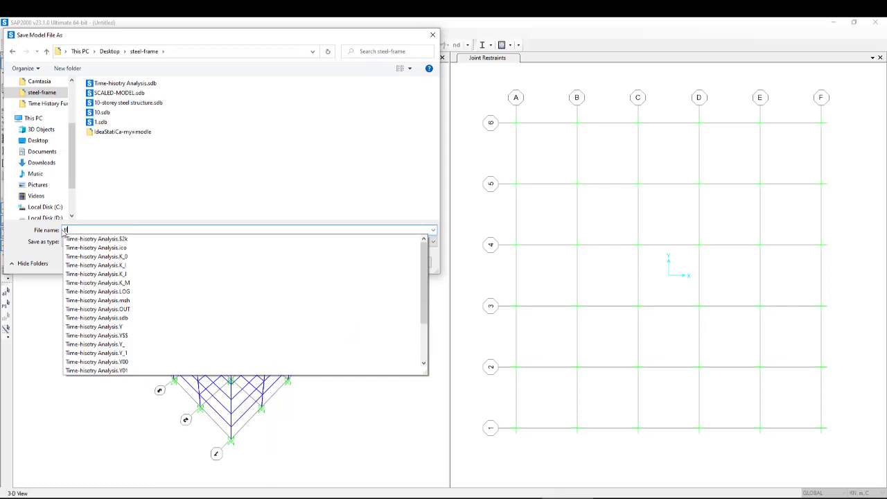
key("BackSpace")
key("BackSpace")
key("BackSpace")
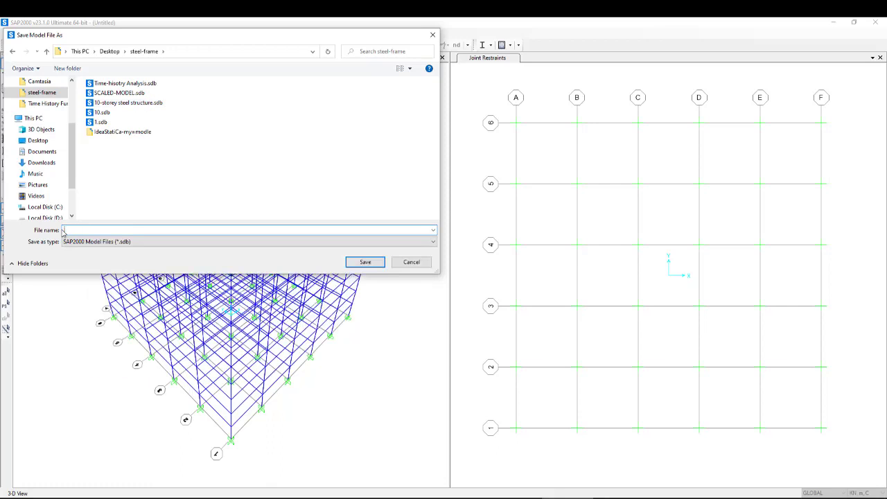
left_click(125, 84)
left_click(365, 262)
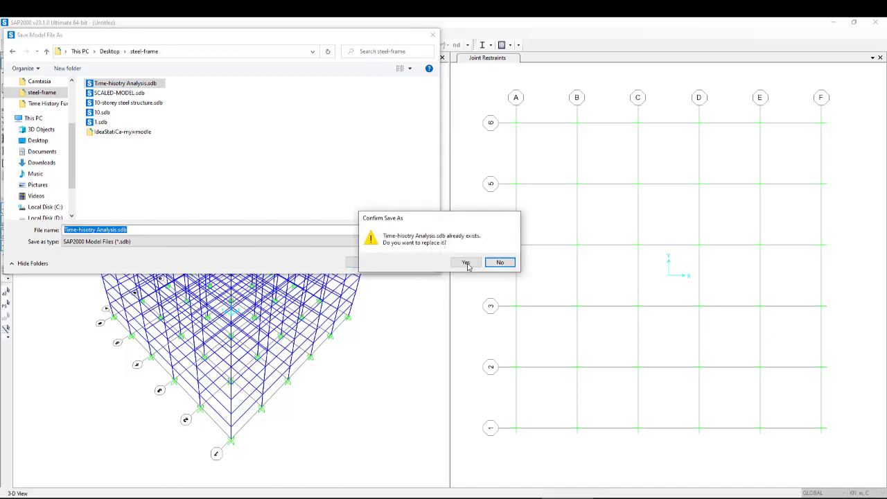
left_click(465, 262)
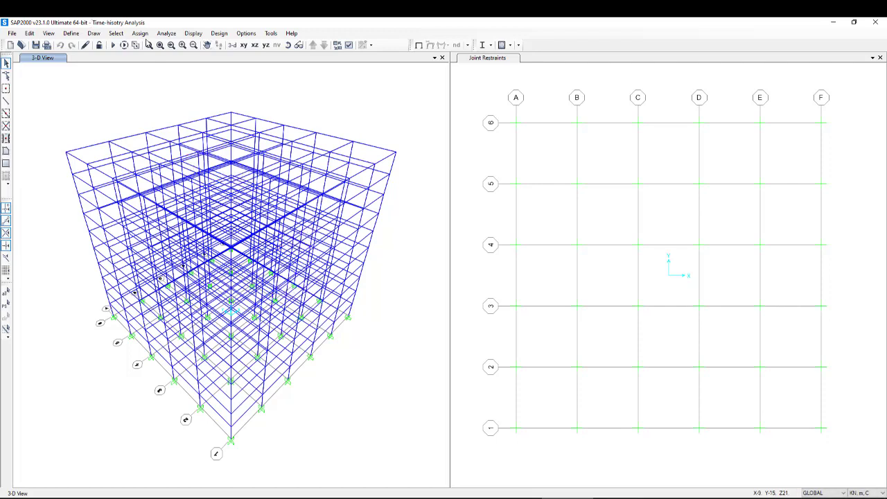
Run the DEAD, MODAL and TIME-HISTORY load cases and review the analysis messages
left_click(115, 45)
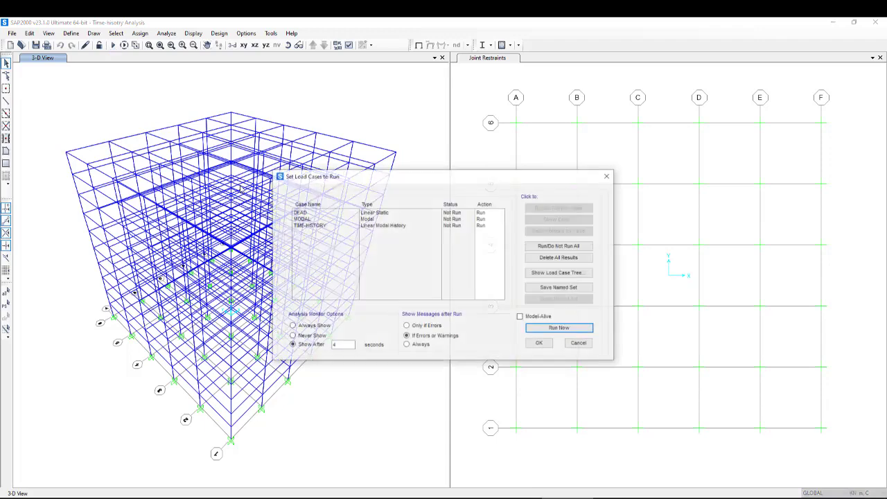
left_click(539, 329)
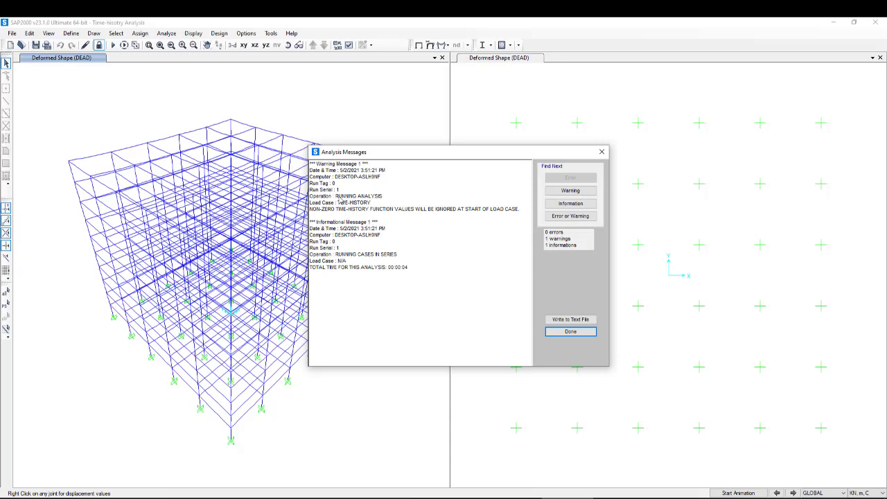
left_click(320, 221)
left_click_drag(312, 209, 518, 211)
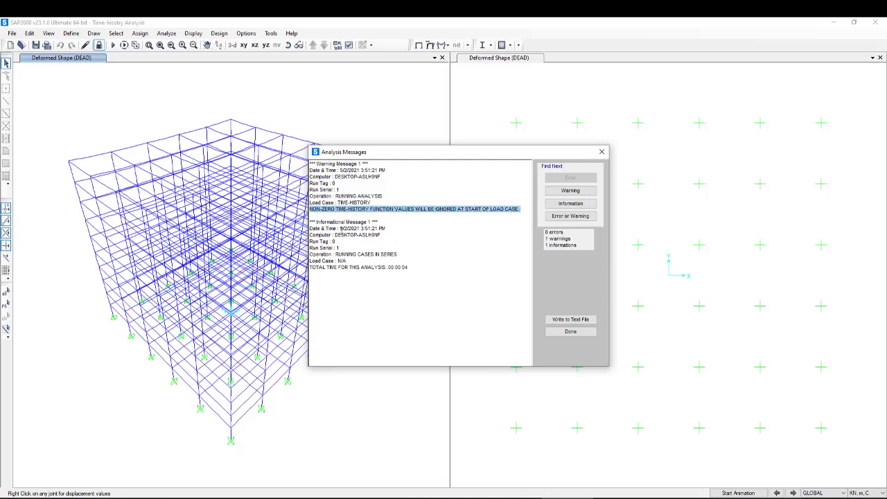
left_click_drag(339, 255, 381, 254)
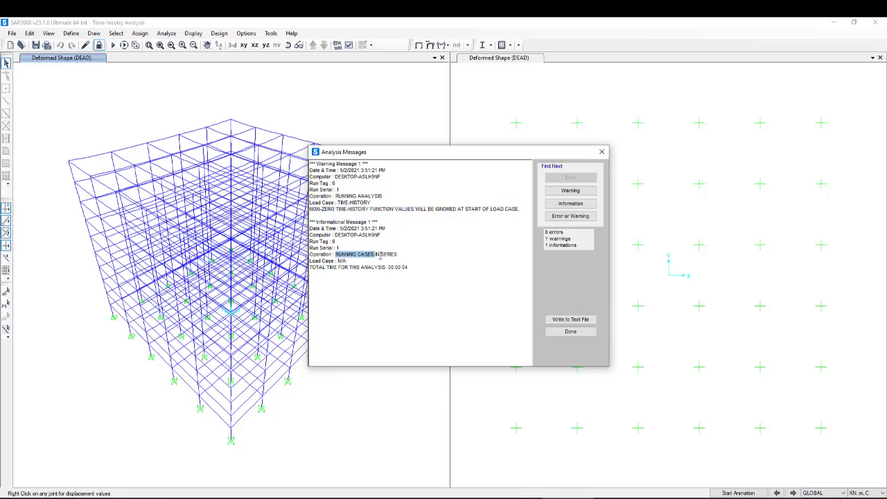
left_click(570, 332)
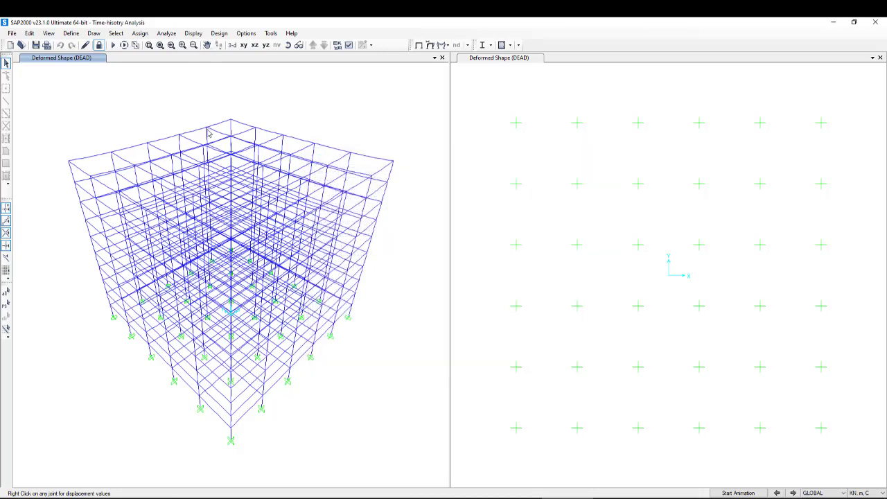
Inspect the displacements of a roof joint near the rear corner and switch the model units to KN, mm, C
left_click(209, 134)
right_click(206, 129)
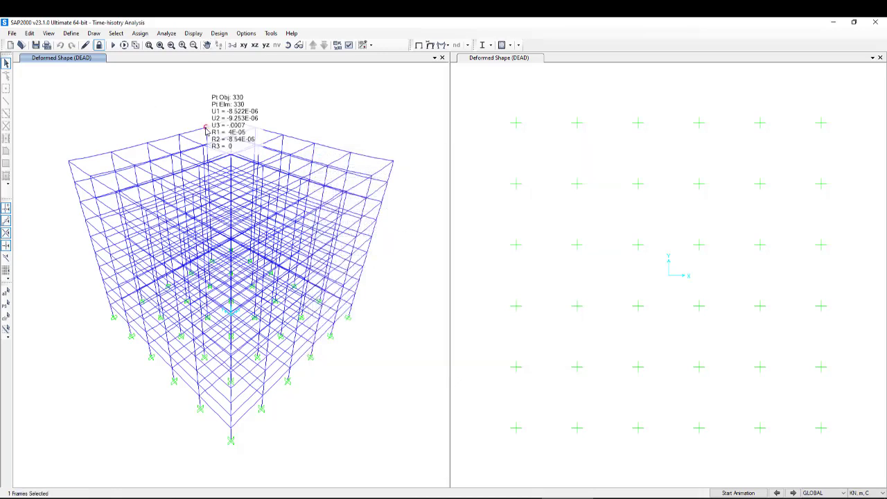
double_click(867, 492)
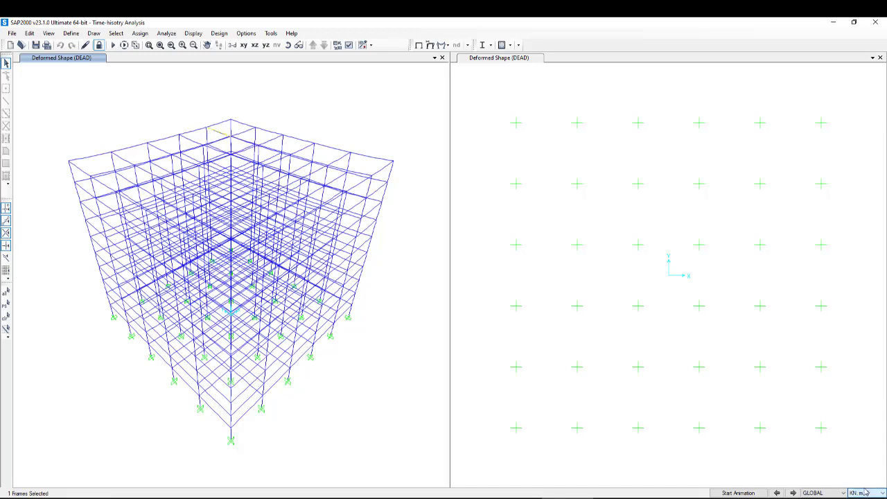
left_click(867, 493)
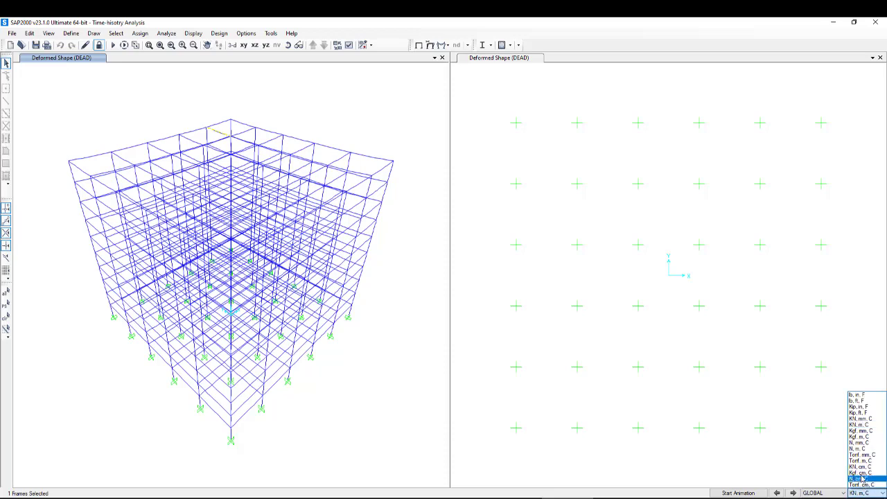
left_click(855, 419)
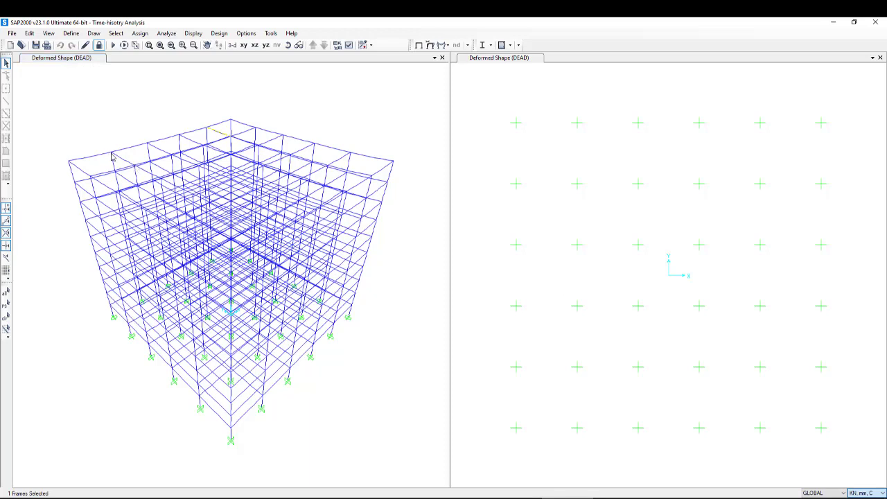
Check the dead-load displacements of the roof joint next to the frame's outermost corner
left_click(113, 158)
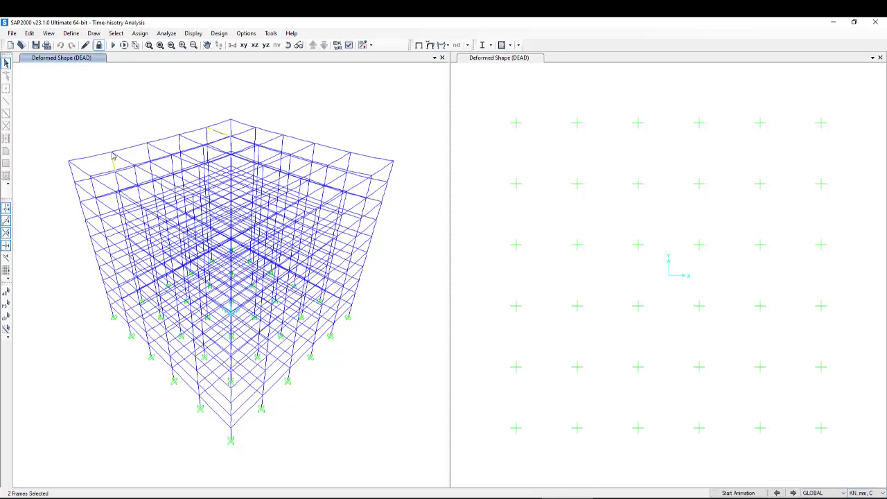
right_click(111, 152)
key("Escape")
mouse_move(112, 156)
Display the deformed shape for the TIME-HISTORY case at 10 sec with Ux contours drawn on the objects
left_click(430, 46)
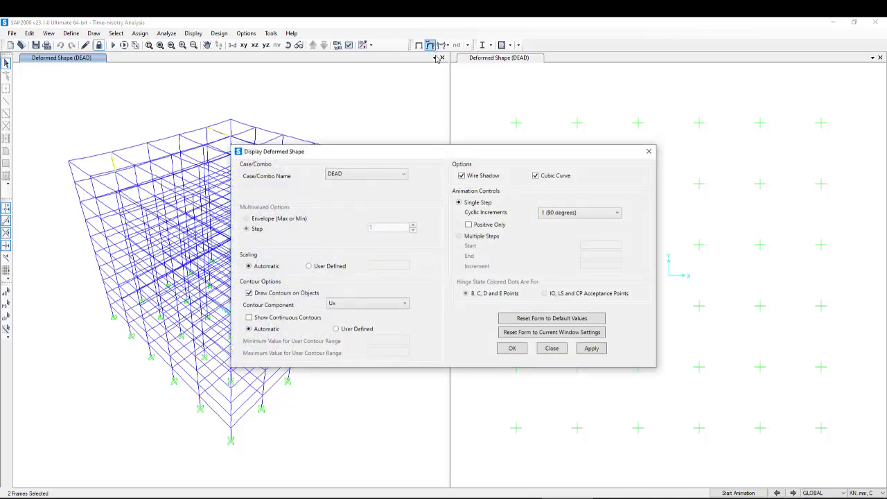
left_click(385, 175)
left_click(366, 203)
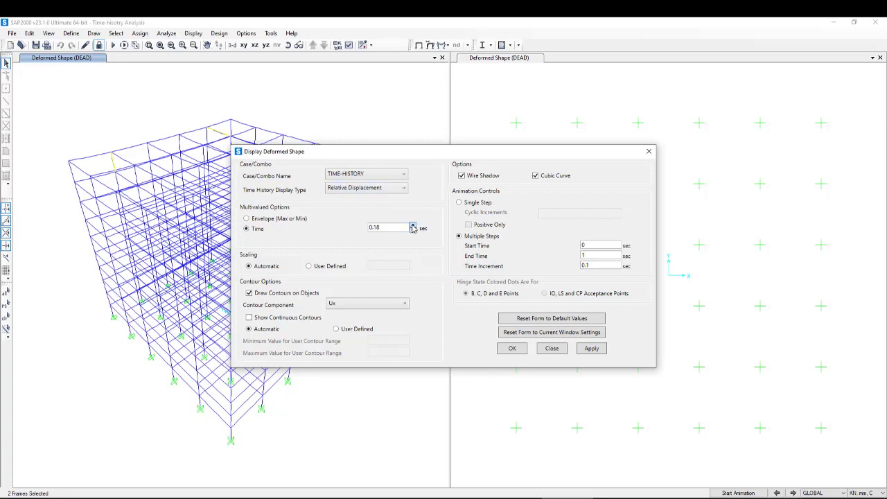
left_click_drag(402, 225, 355, 233)
type("10")
left_click(355, 304)
left_click(344, 309)
left_click(591, 347)
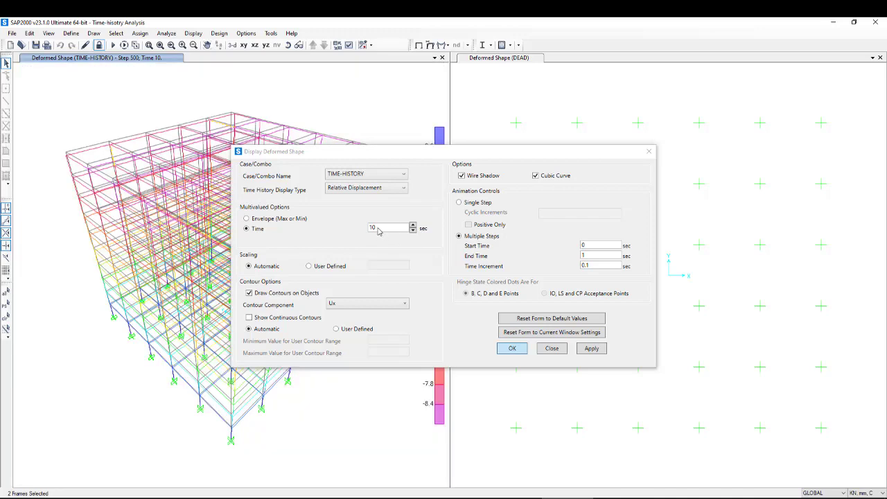
left_click(520, 349)
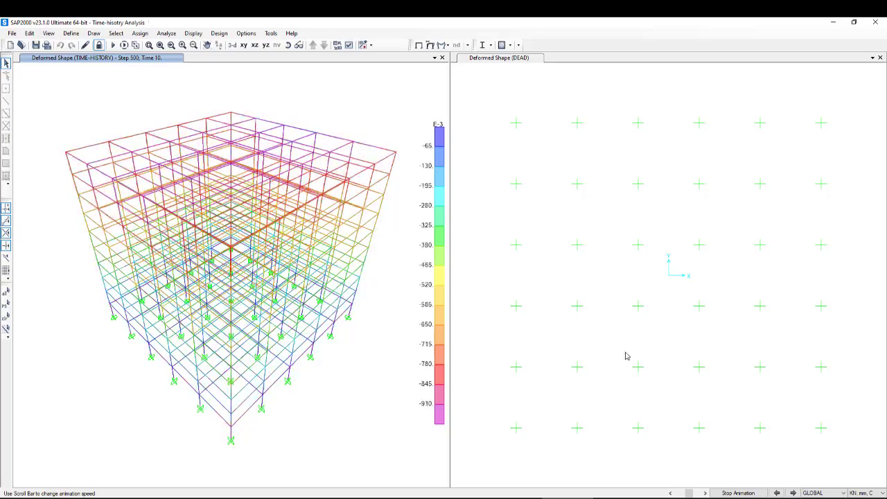
Stop the deformed-shape animation of the TIME-HISTORY case
left_click(738, 493)
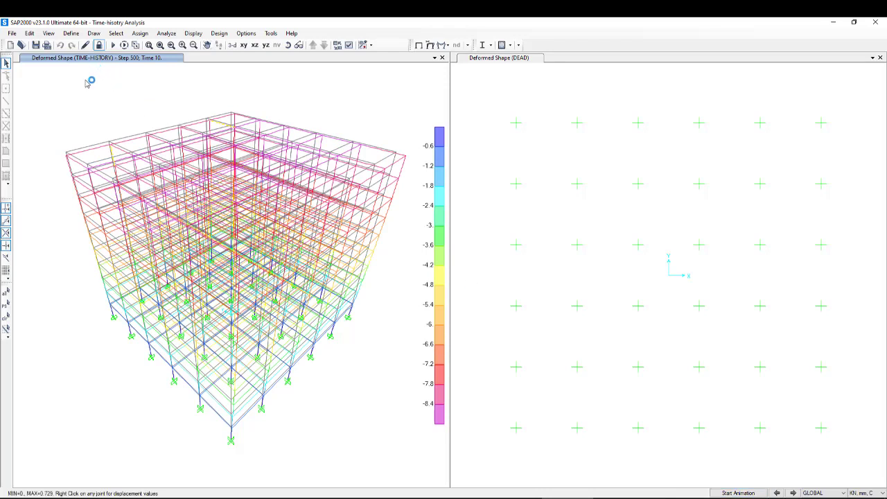
left_click(194, 35)
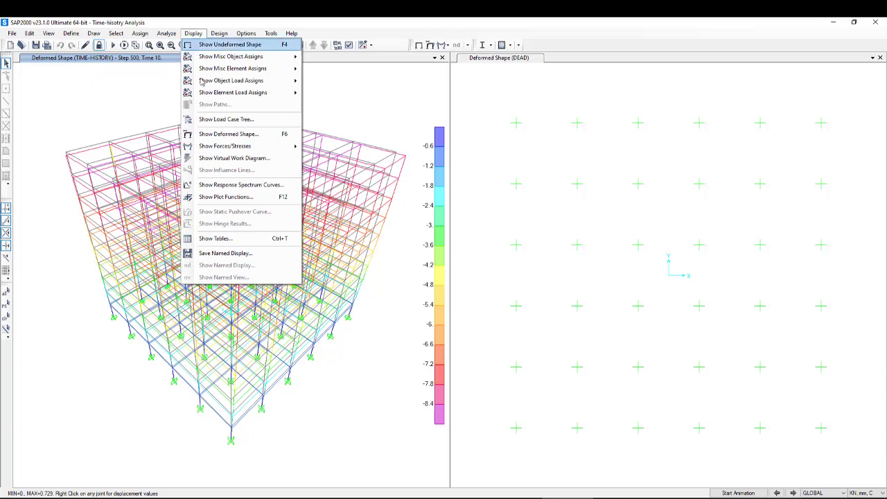
left_click(227, 200)
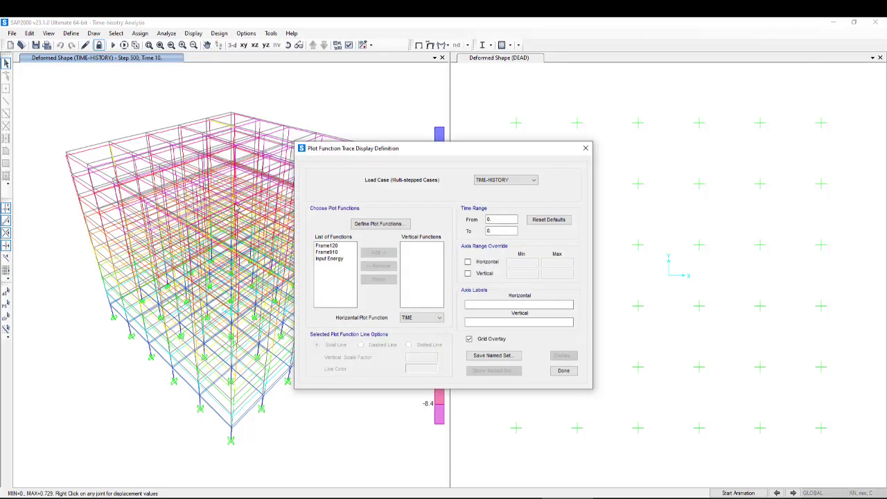
left_click_drag(463, 145, 556, 136)
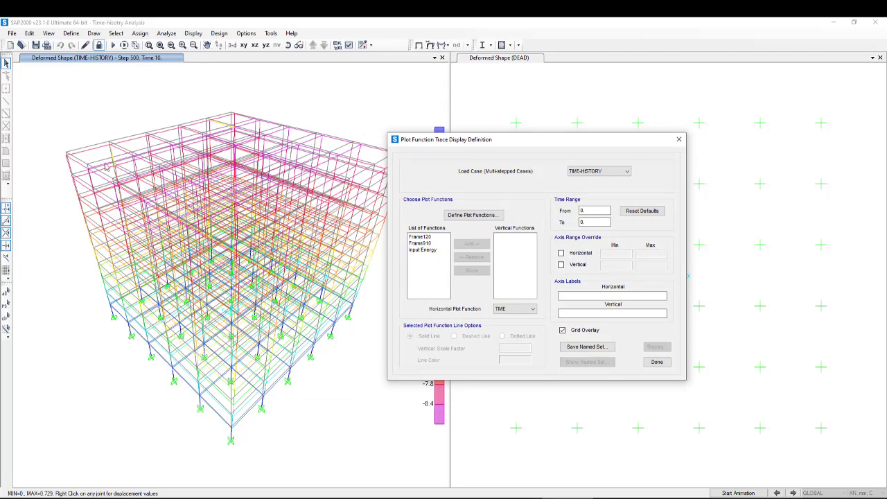
left_click(678, 139)
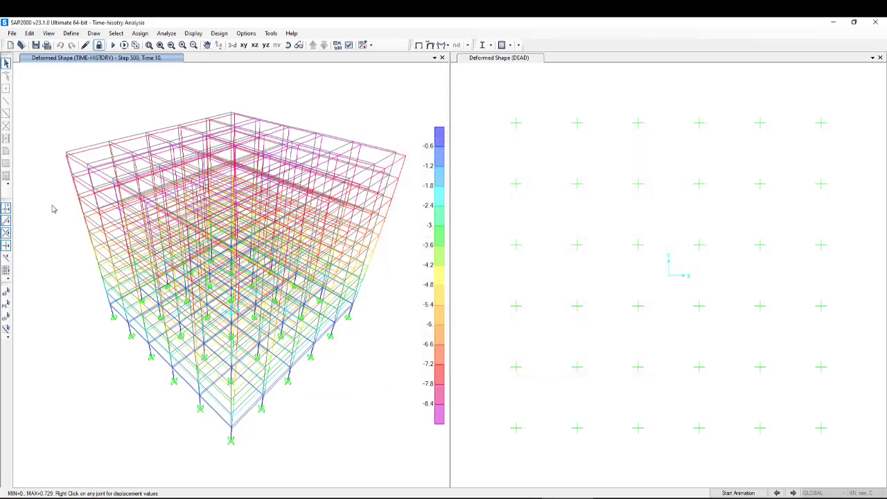
Identify the frame's outer roof corner joint and define a plot function for joint 66 with vector type Accel and component UX
mouse_move(68, 156)
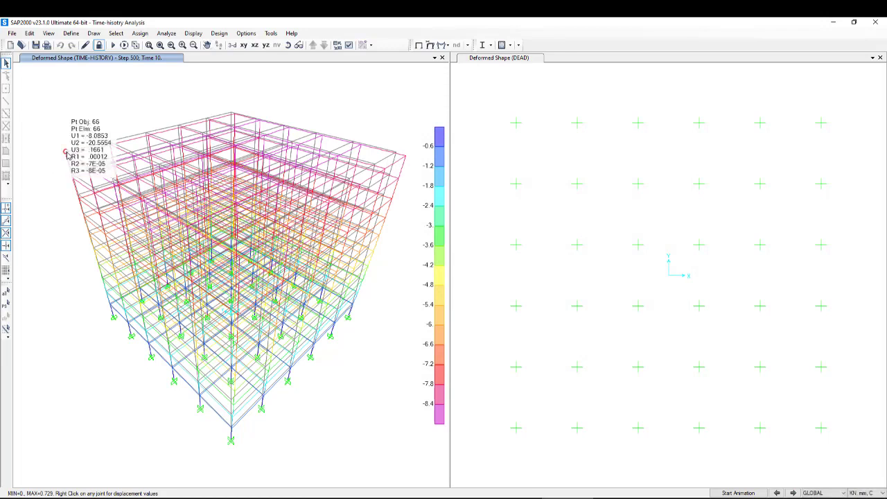
left_click(193, 33)
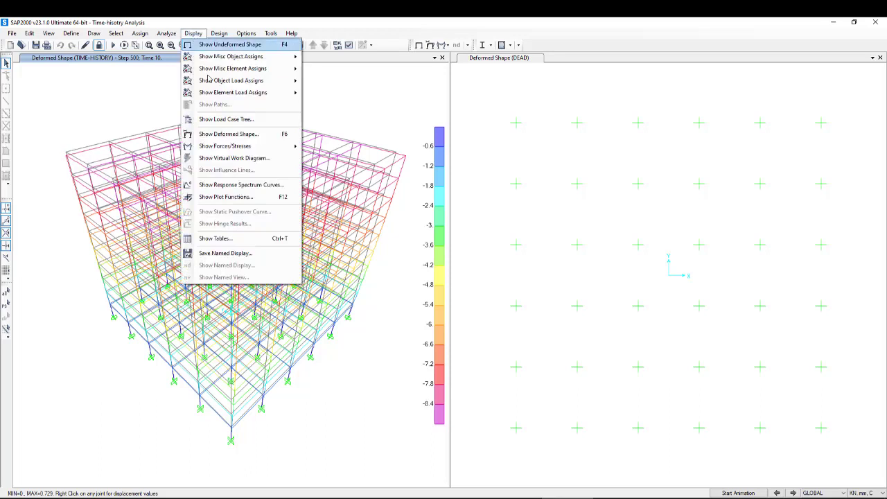
left_click(228, 198)
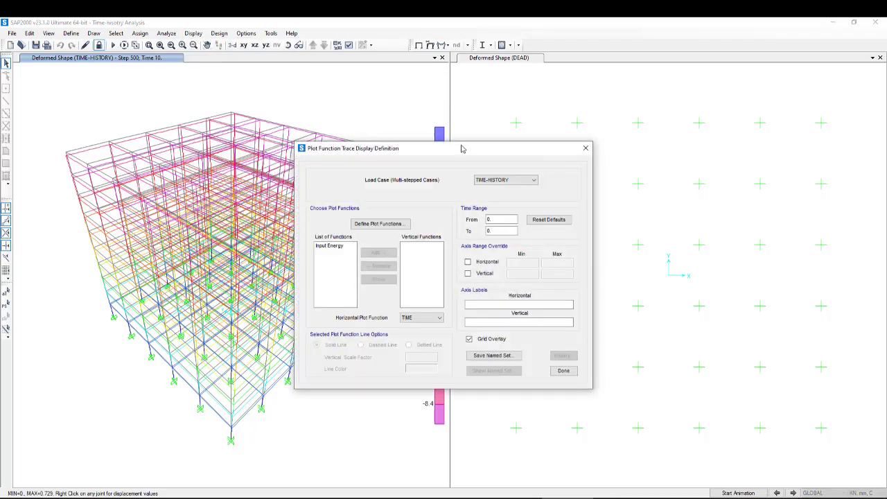
left_click_drag(462, 148, 387, 120)
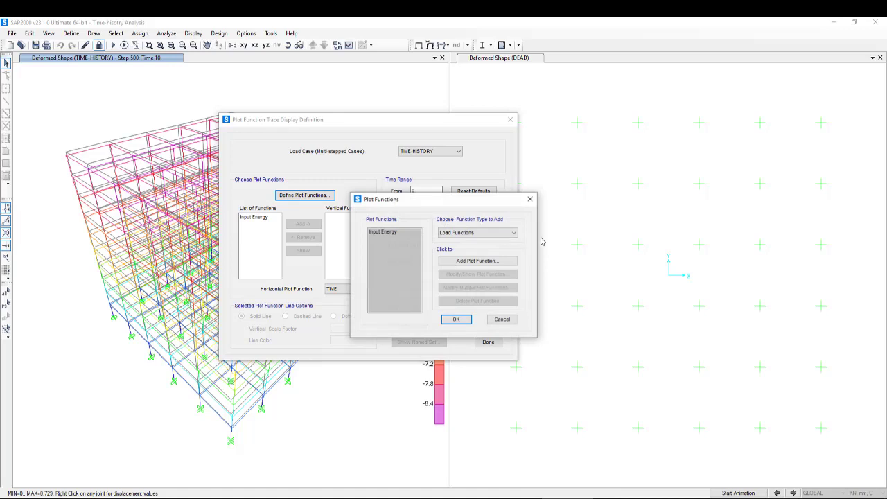
left_click(466, 232)
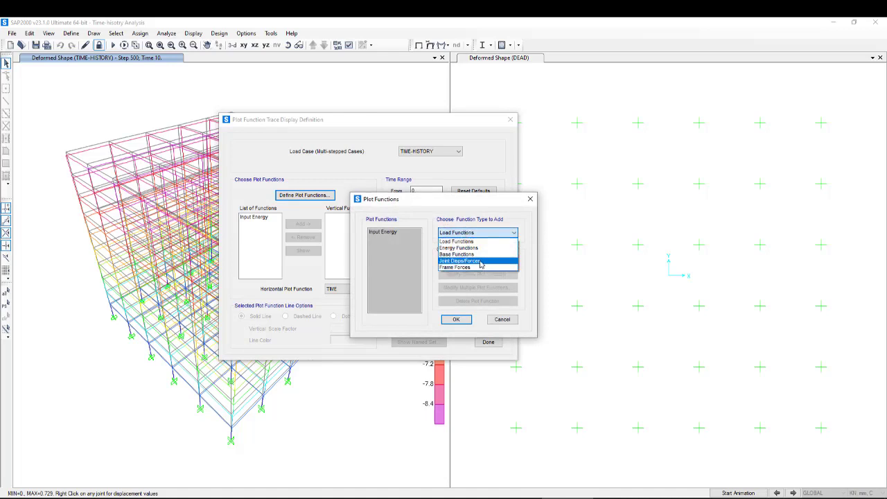
left_click(481, 261)
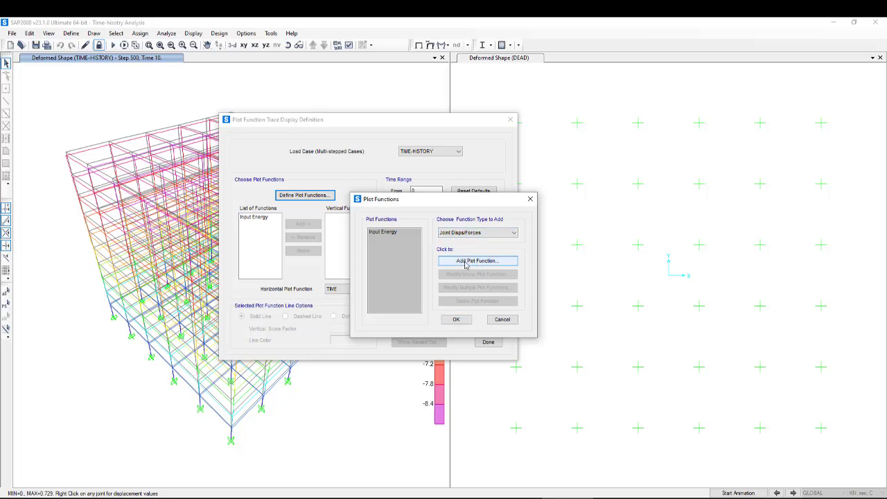
left_click(465, 263)
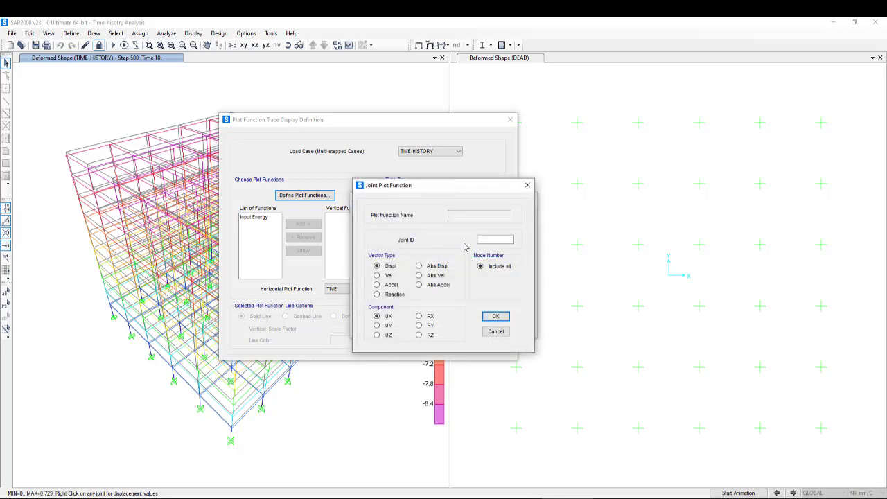
left_click(491, 240)
left_click(386, 287)
left_click(495, 316)
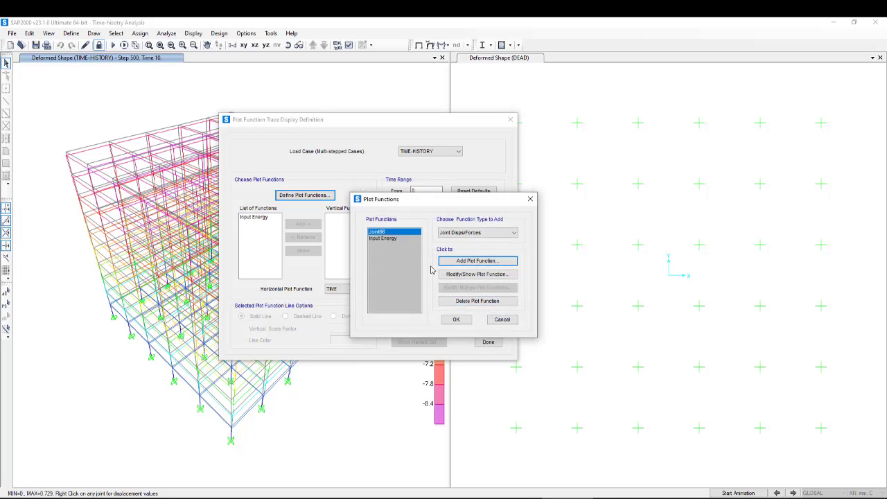
Add a second plot function for joint 66 with vector type Displ and component UY, and accept the function list
left_click(463, 274)
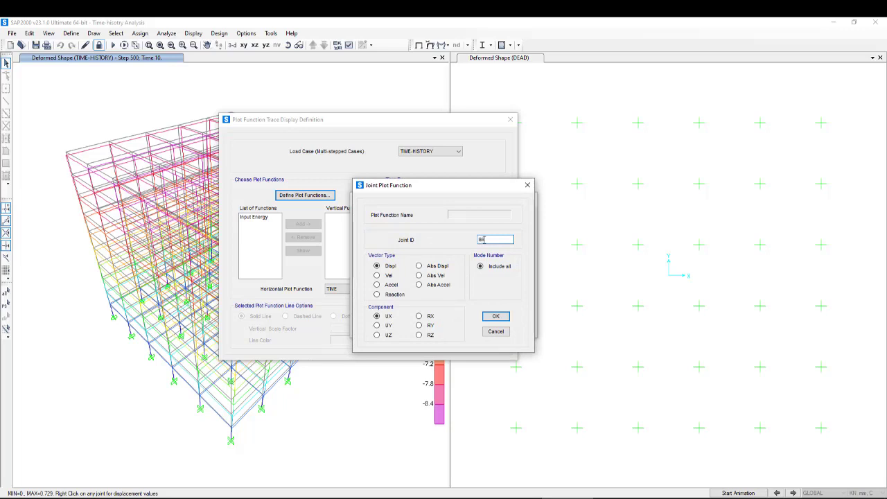
left_click(384, 326)
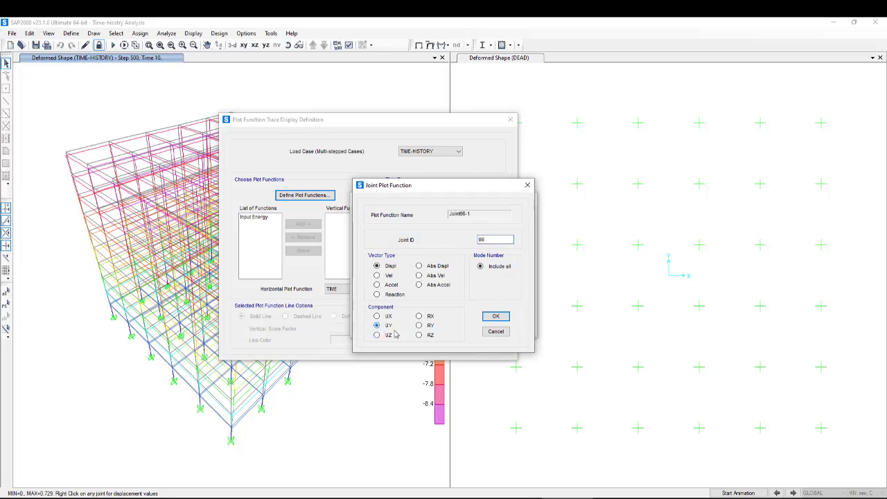
left_click(495, 317)
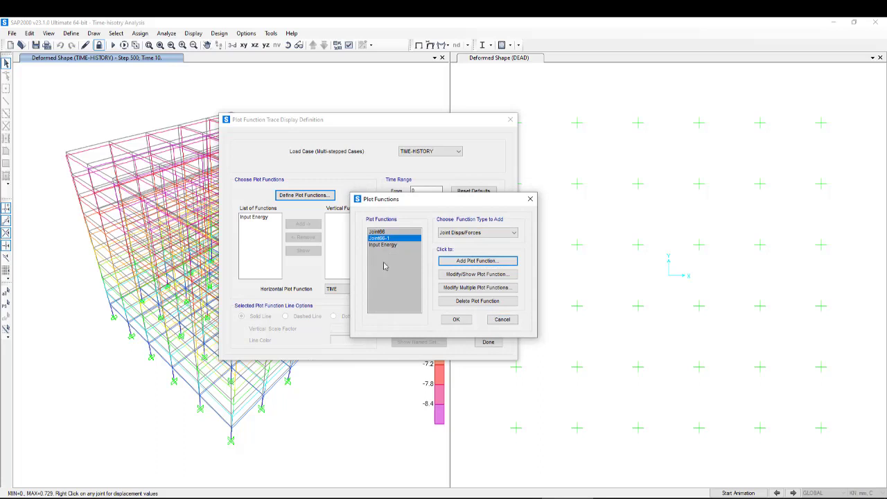
left_click(457, 321)
Plot the UX acceleration of joint 66 against TIME for the TIME-HISTORY case and review the trace
left_click(250, 218)
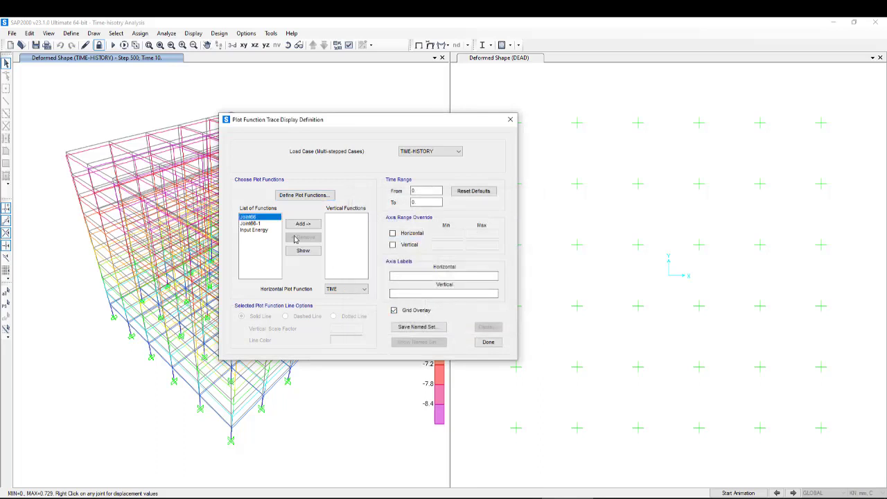
left_click(302, 223)
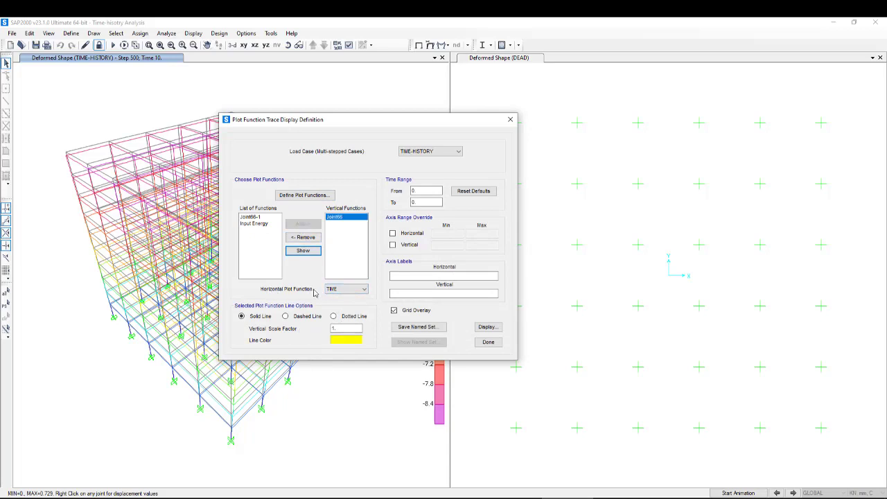
left_click(486, 331)
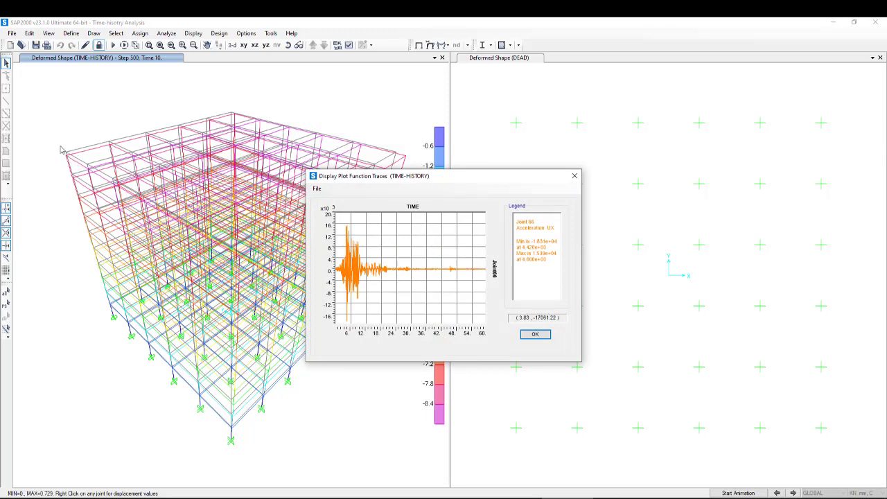
left_click(535, 334)
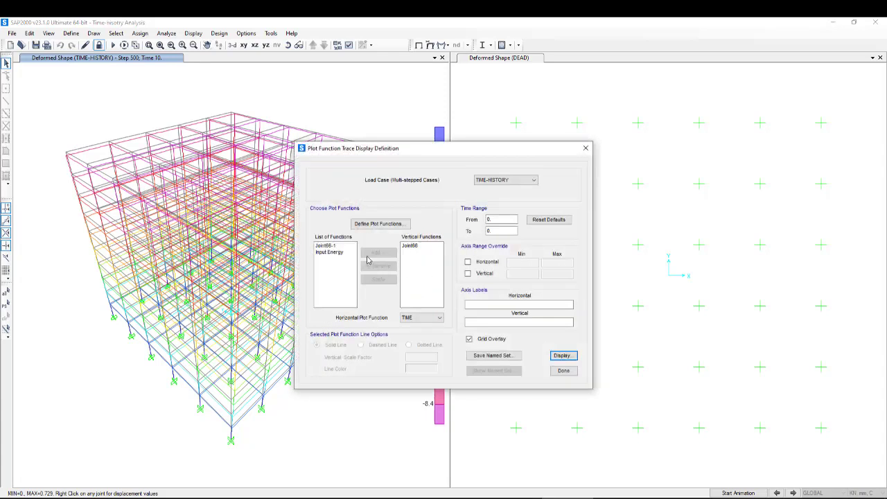
Replace the vertical function with Joint66-1 and review the UY displacement trace of joint 66 against TIME
left_click(408, 246)
left_click(378, 265)
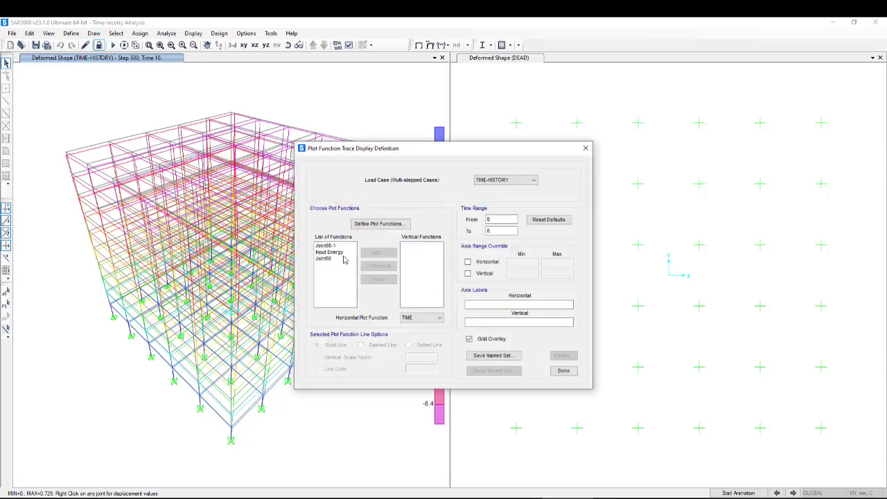
left_click(329, 247)
left_click(378, 252)
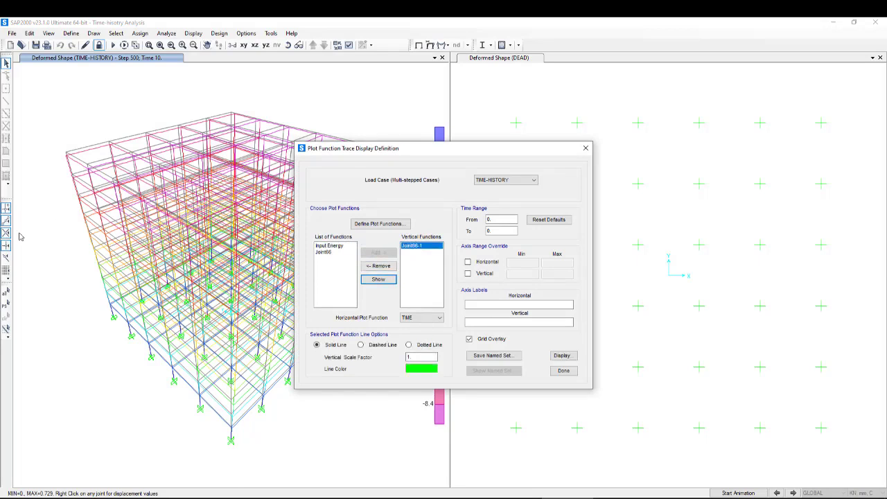
left_click(562, 355)
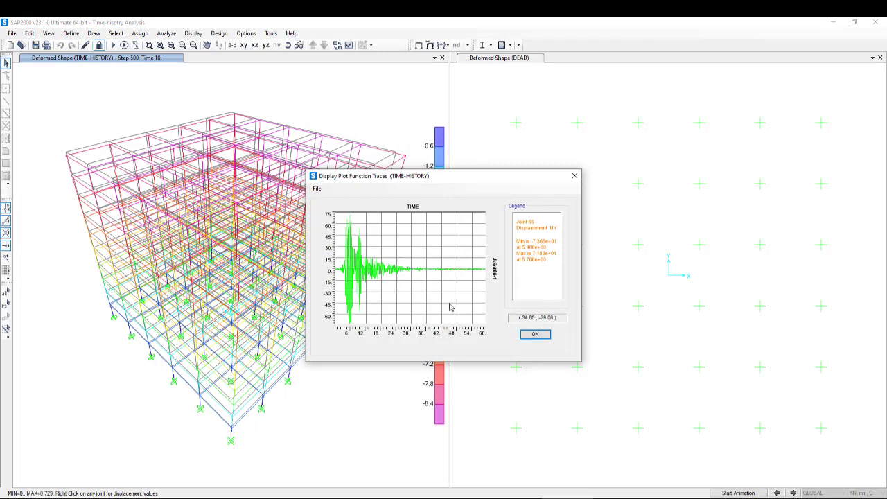
left_click(534, 334)
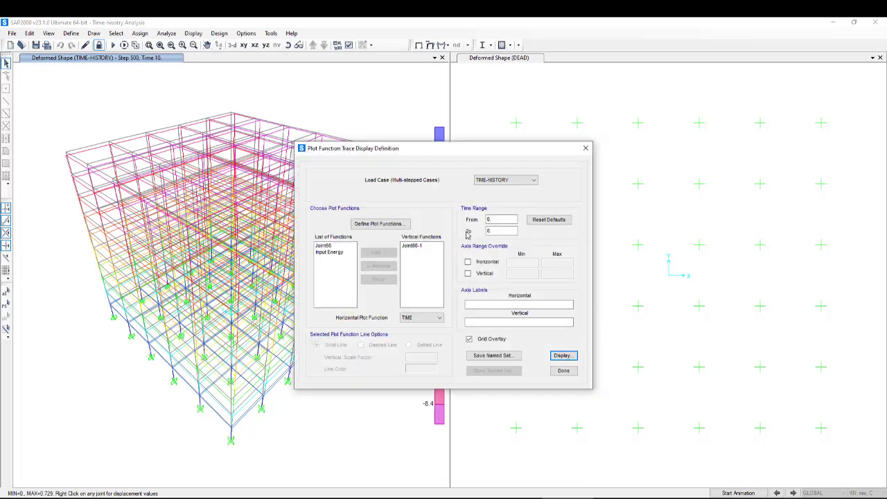
Add a Joint Disps/Forces plot function for joint 66 with vector type Abs Accel and component UX
left_click(377, 223)
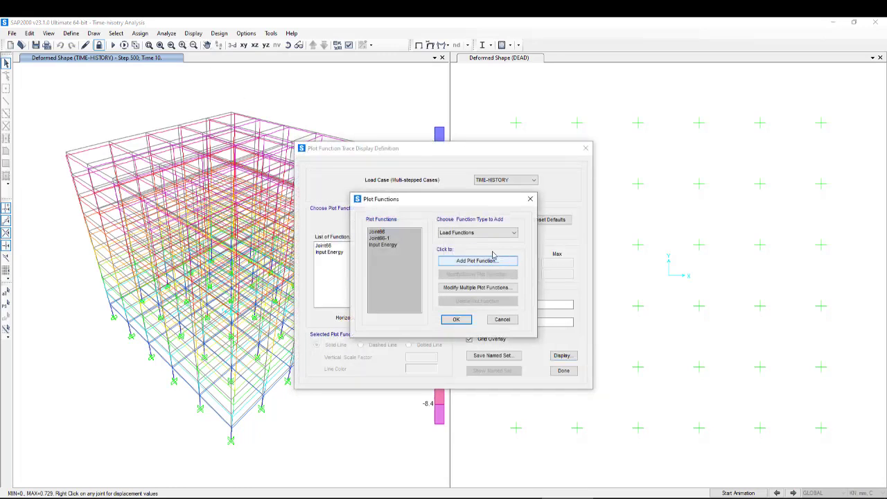
left_click(469, 233)
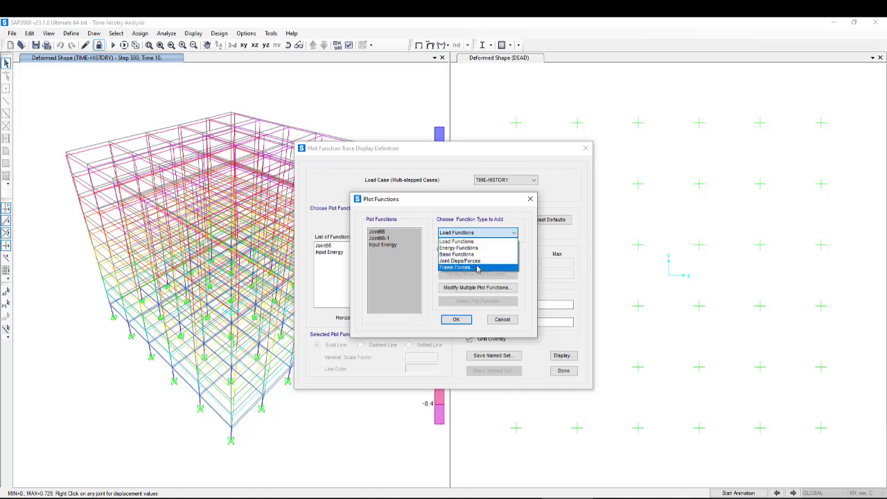
left_click(467, 261)
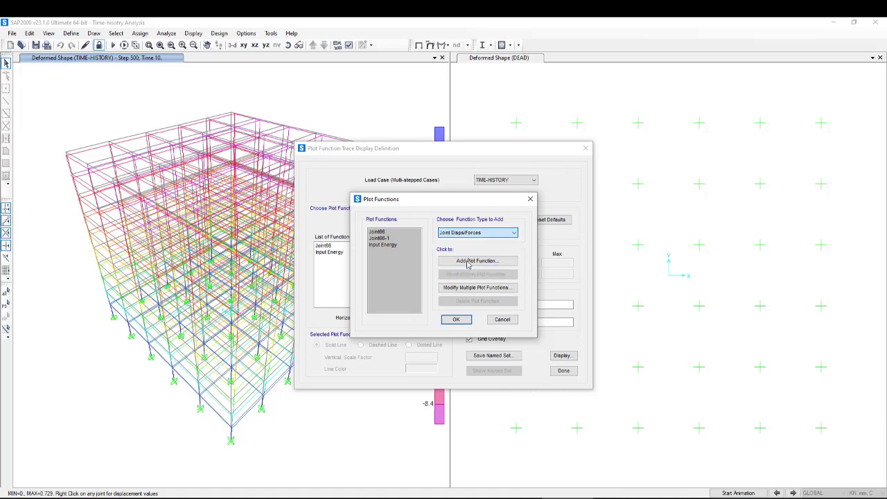
left_click(467, 262)
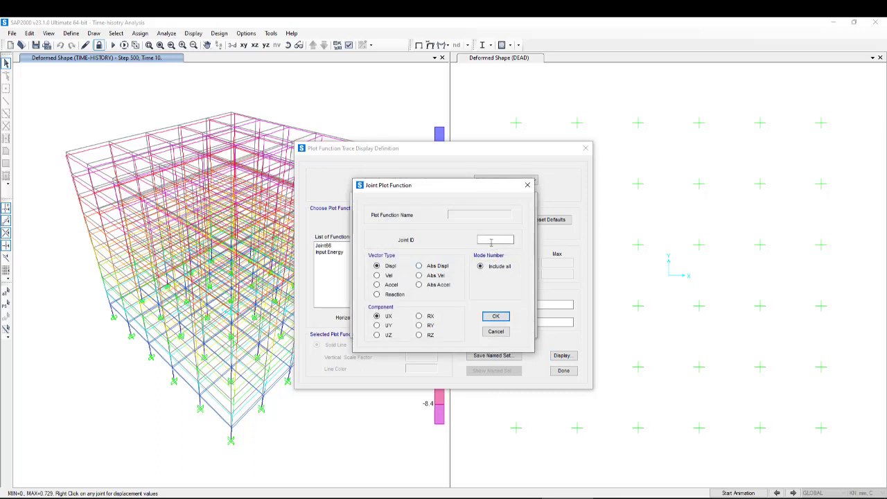
left_click(488, 240)
left_click(419, 267)
left_click(431, 288)
left_click(502, 318)
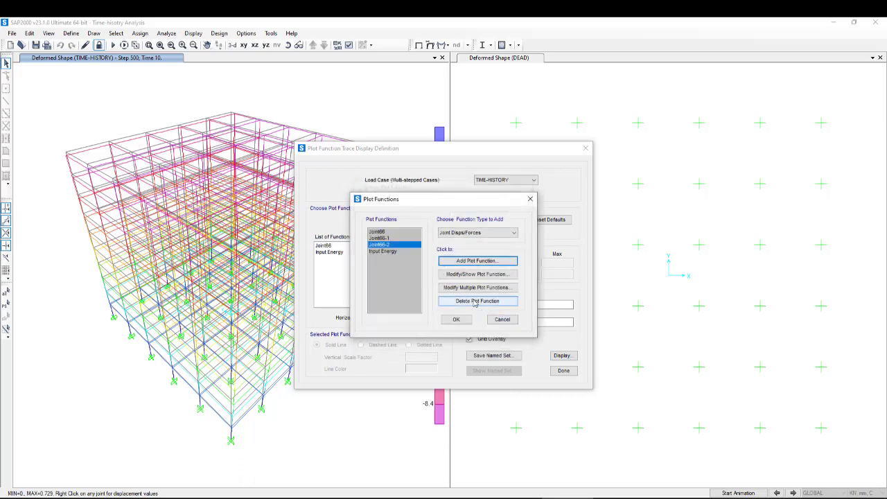
Add another joint plot function for joint 66 with component UY and accept the function list
left_click(467, 263)
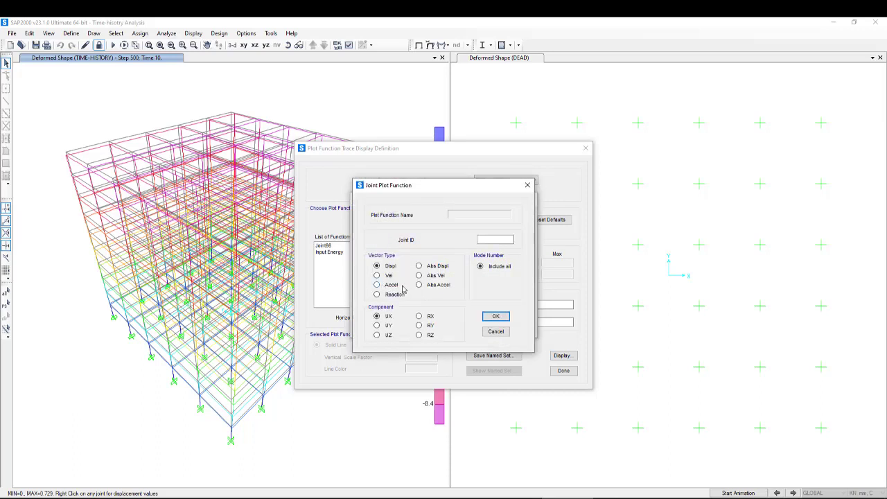
left_click(378, 326)
left_click(494, 317)
left_click(481, 295)
left_click(489, 239)
type("66")
left_click(495, 315)
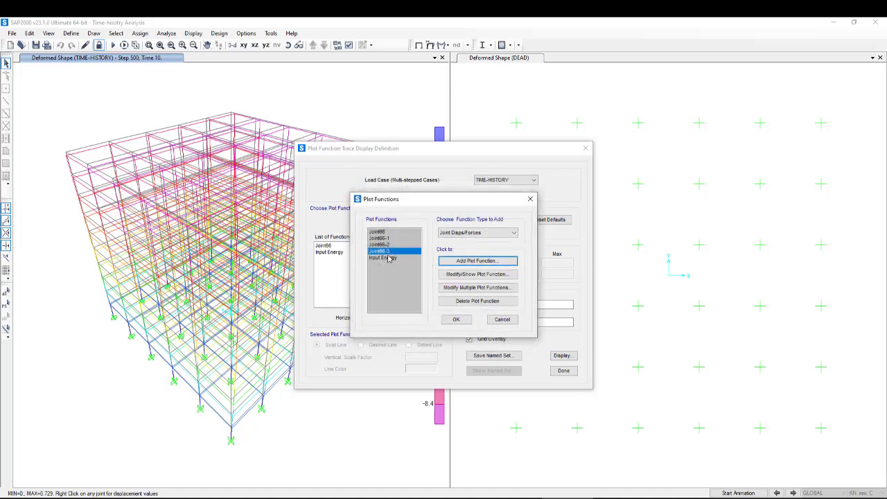
left_click(456, 319)
Replace the vertical function with Joint66-2, display the UX absolute acceleration trace of joint 66 against TIME, and close the plot
left_click(330, 253)
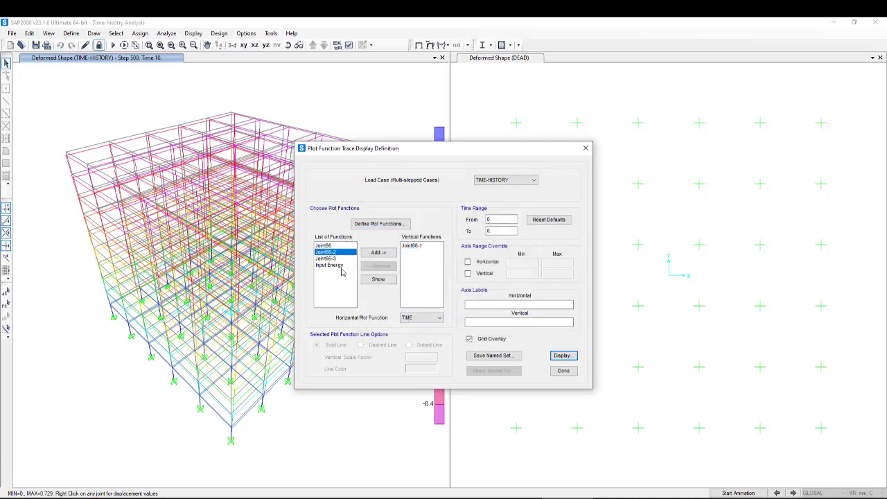
left_click(412, 246)
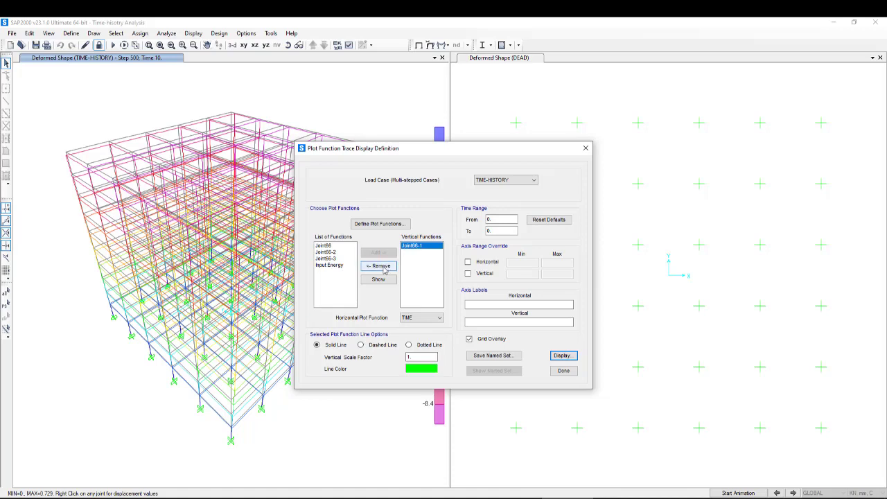
left_click(378, 265)
left_click(331, 252)
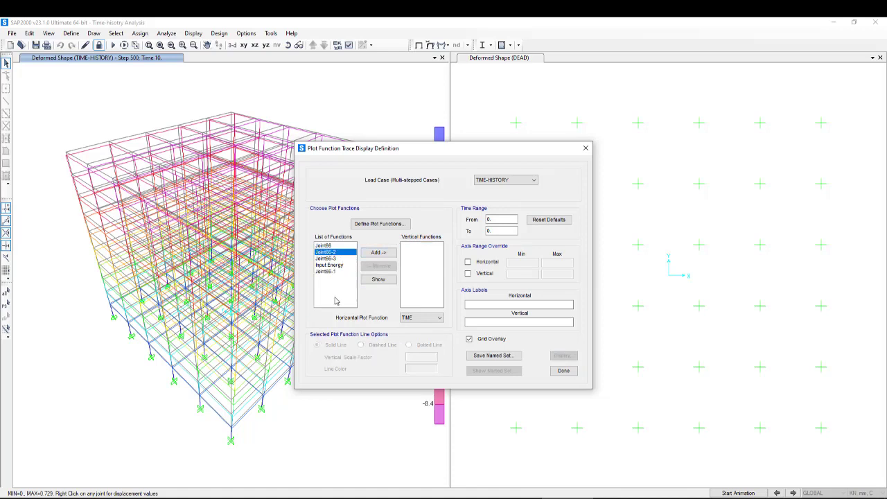
left_click(378, 252)
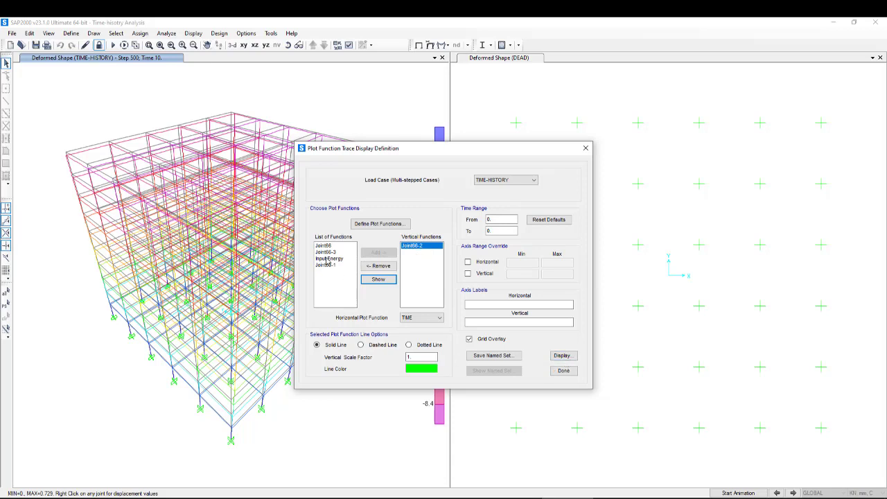
left_click(561, 355)
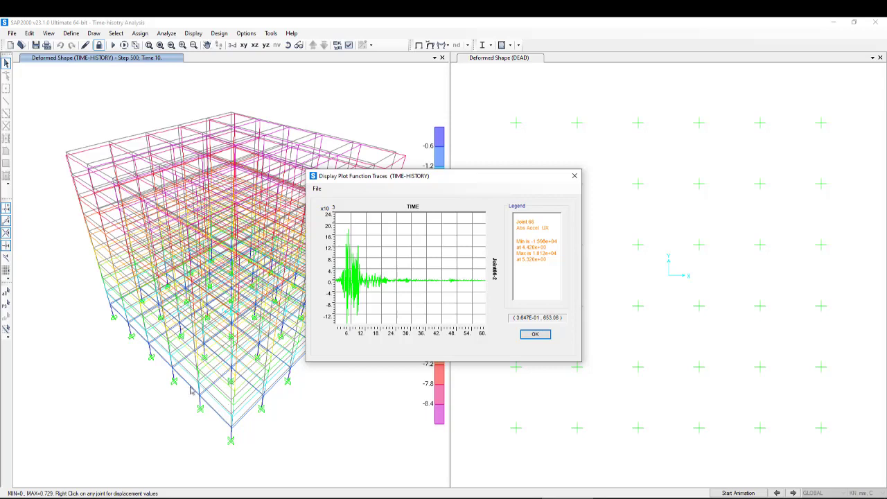
left_click(524, 335)
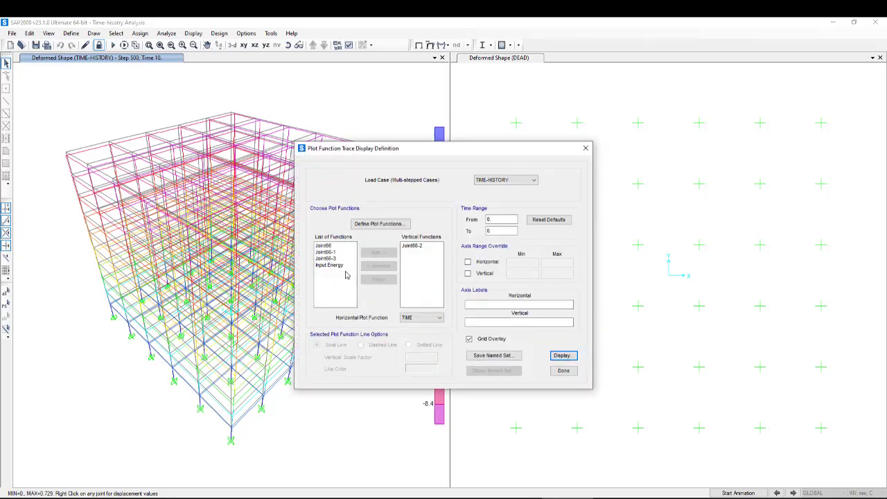
Replace the vertical function with Joint66-3, review its trace against TIME, and close the plot function definition
left_click(411, 246)
left_click(378, 266)
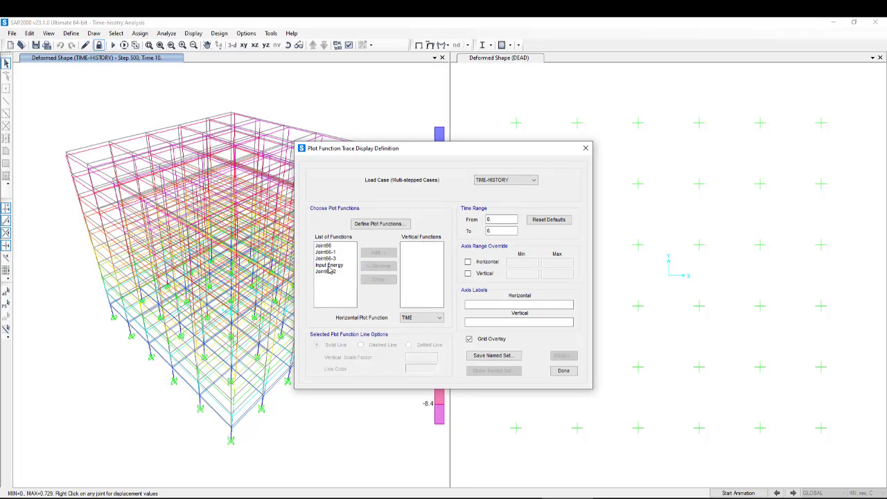
left_click(326, 258)
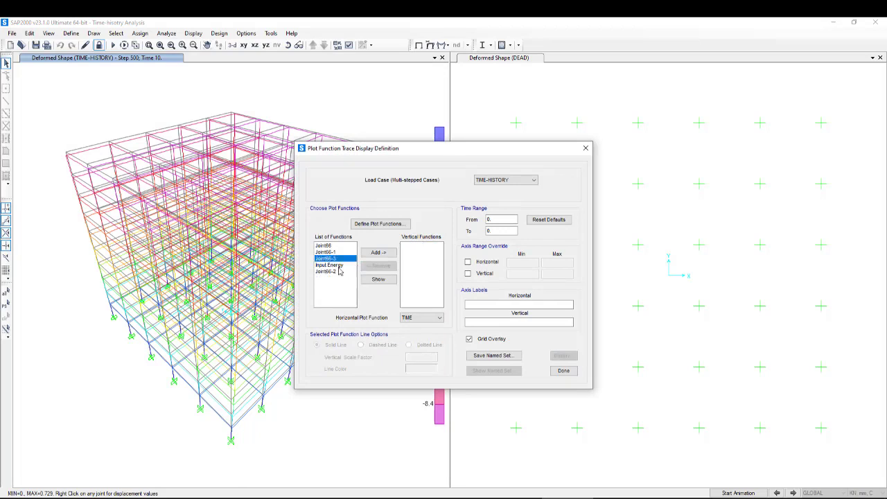
left_click(378, 252)
left_click(562, 355)
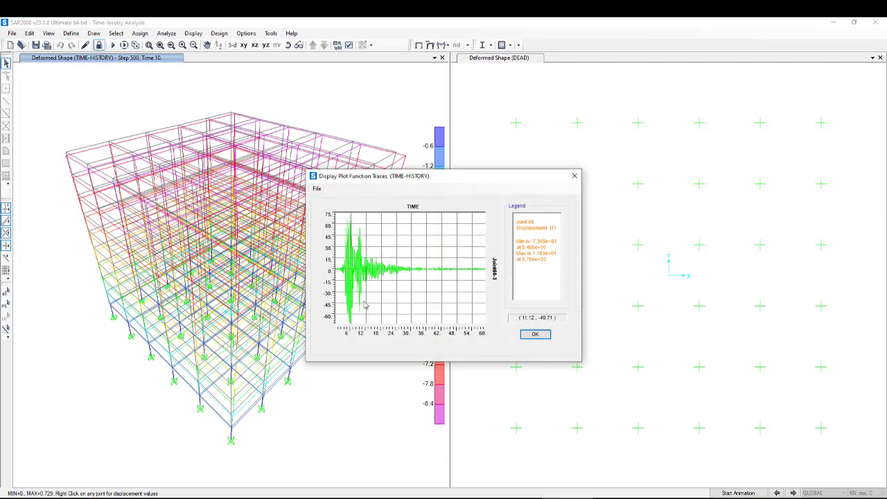
left_click(536, 335)
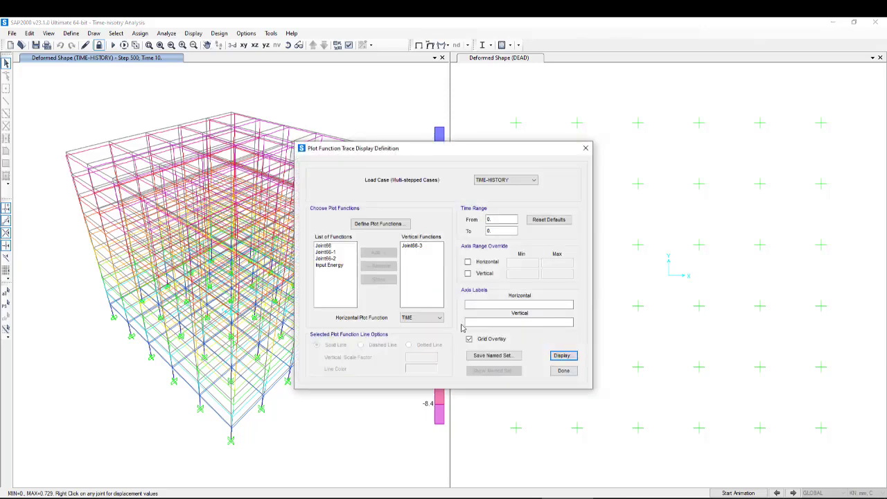
left_click(563, 370)
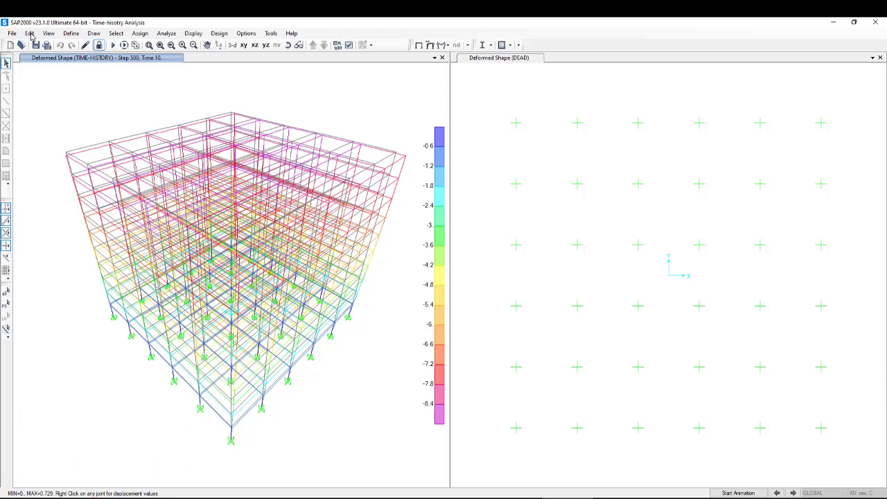
Reopen the plot function definition and replace Joint66-3 with Joint66-1 as the vertical function
left_click(11, 33)
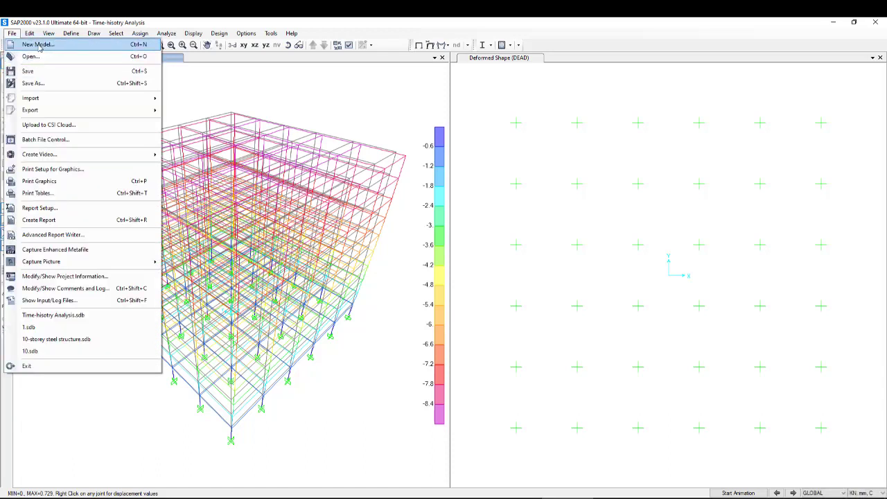
left_click(329, 30)
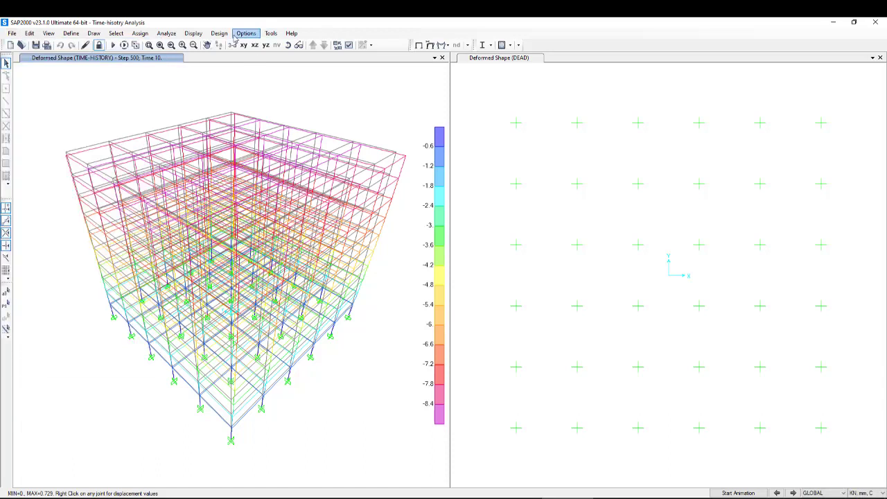
left_click(193, 33)
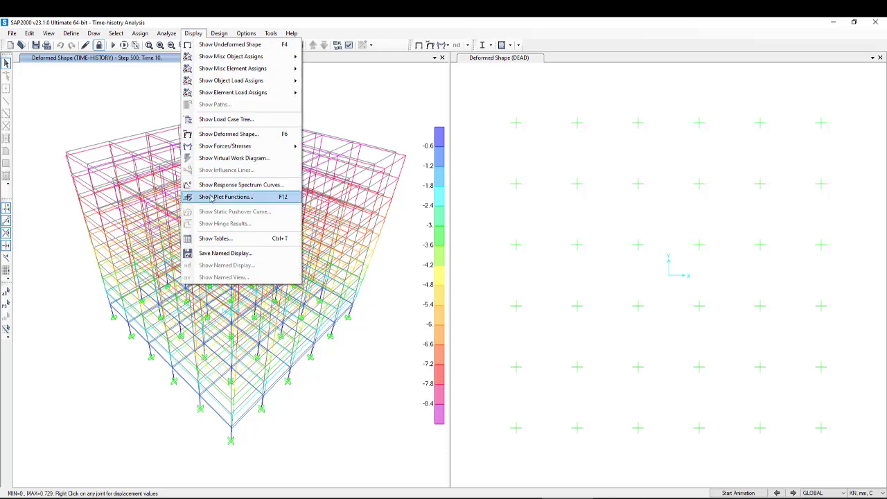
key("Return")
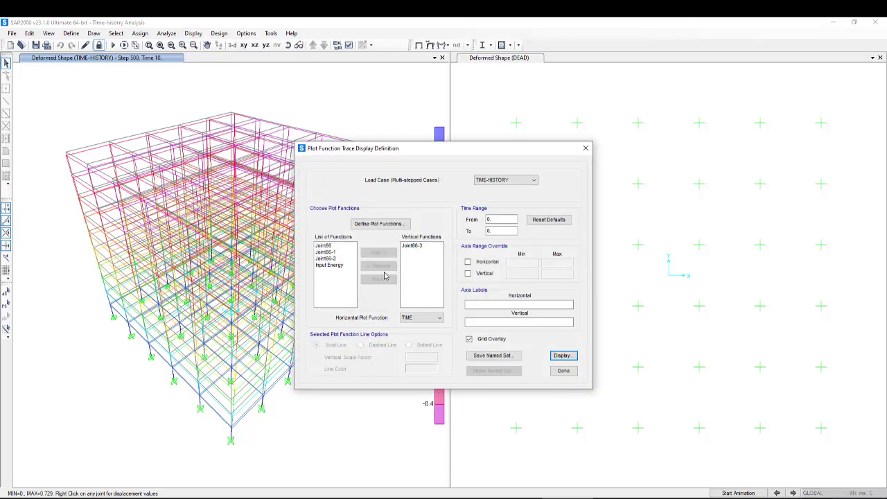
left_click(413, 248)
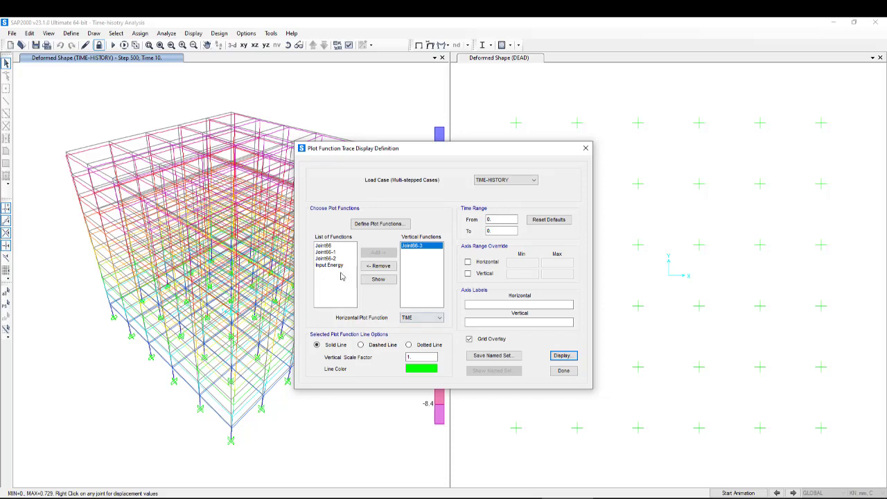
left_click(326, 252)
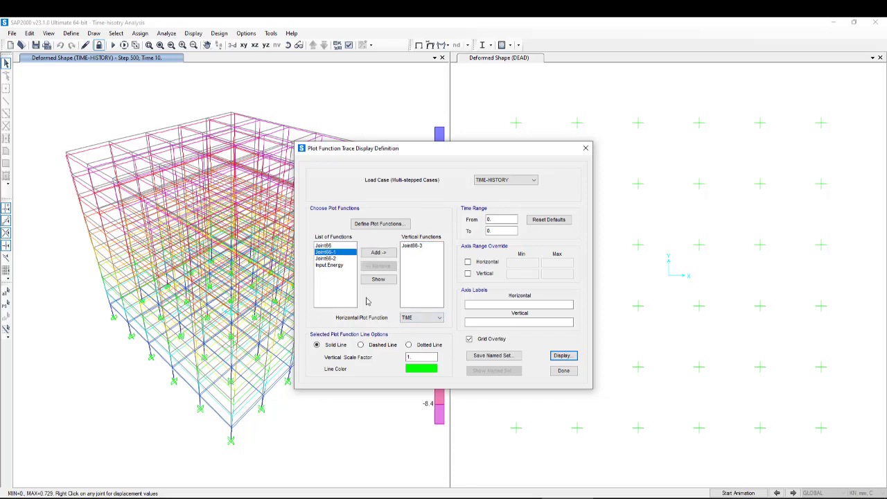
left_click(378, 252)
left_click(412, 245)
left_click(378, 265)
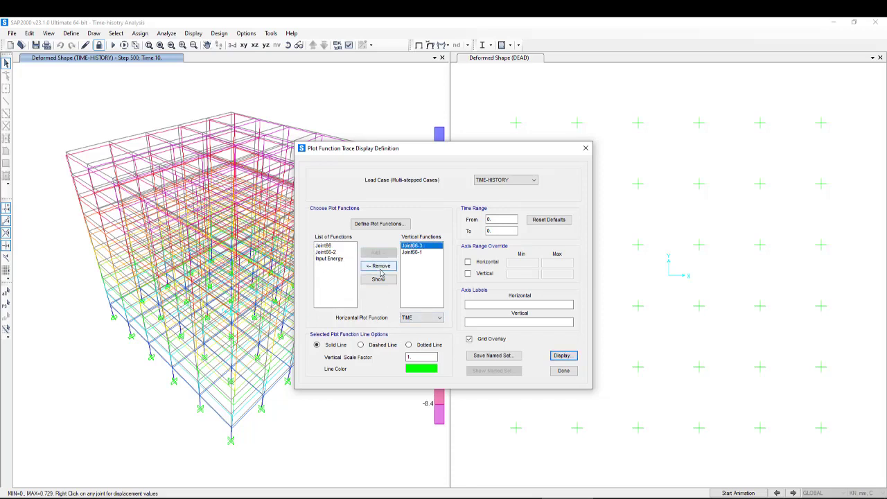
Save the current plot function setup as a named set called ACC and close the definition
left_click(484, 356)
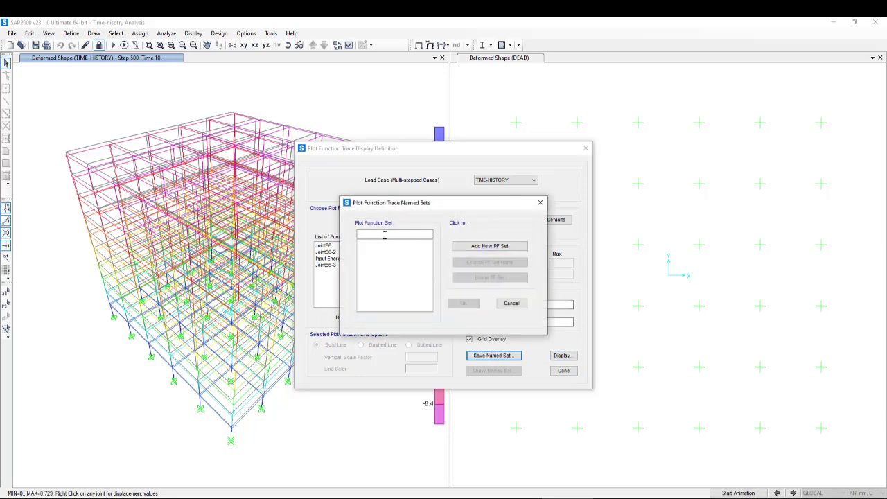
left_click(476, 251)
type("ACC")
left_click(479, 246)
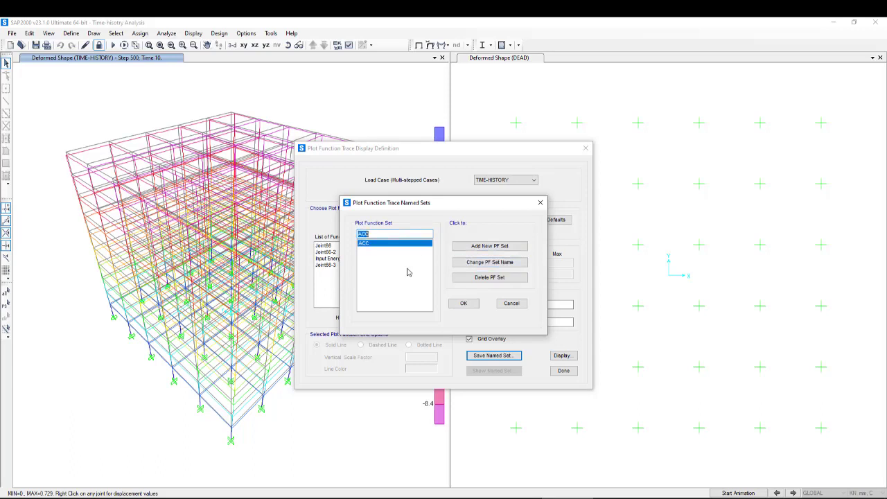
left_click(464, 303)
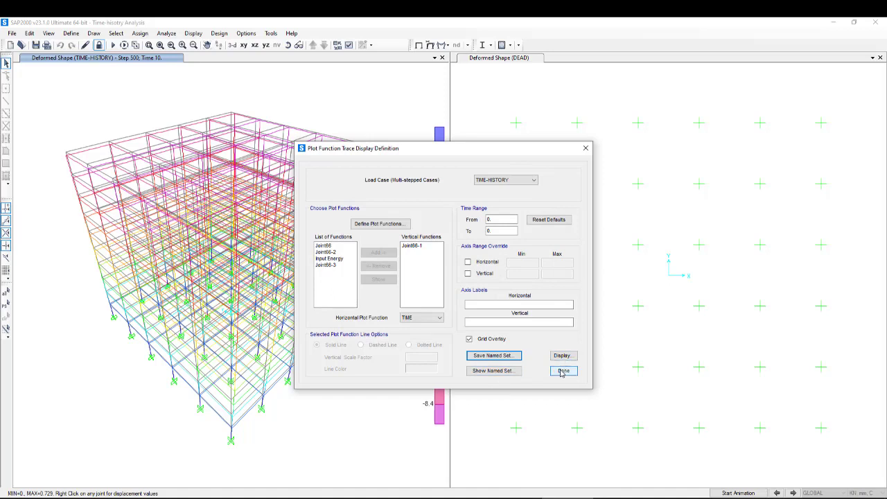
left_click(562, 371)
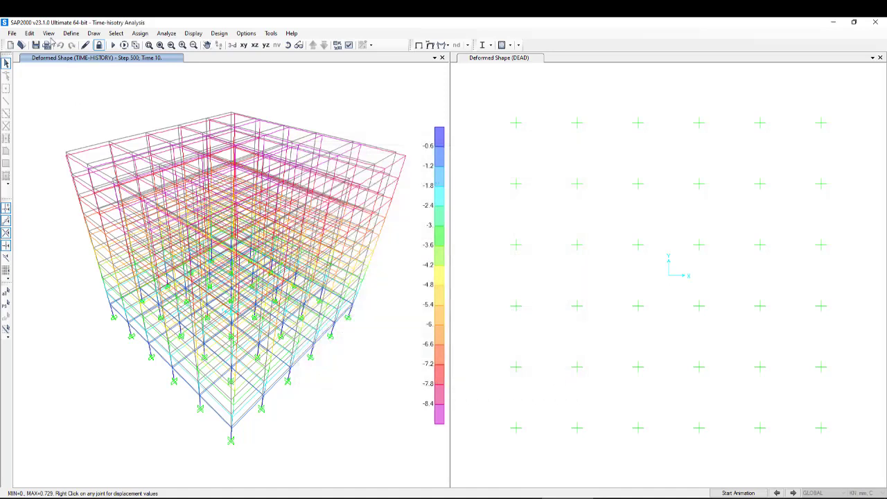
Start a multi-step animation video saved as Time-hisotry Analysis.avi in the steel-frame folder
left_click(11, 33)
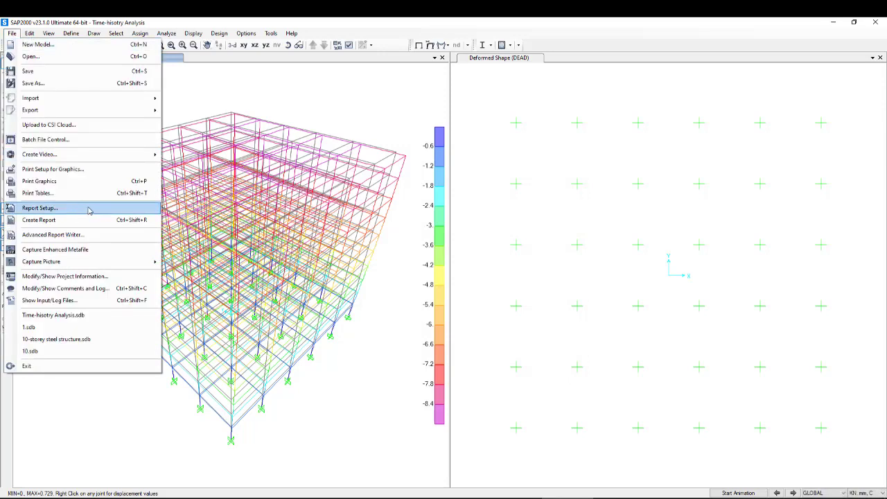
mouse_move(111, 155)
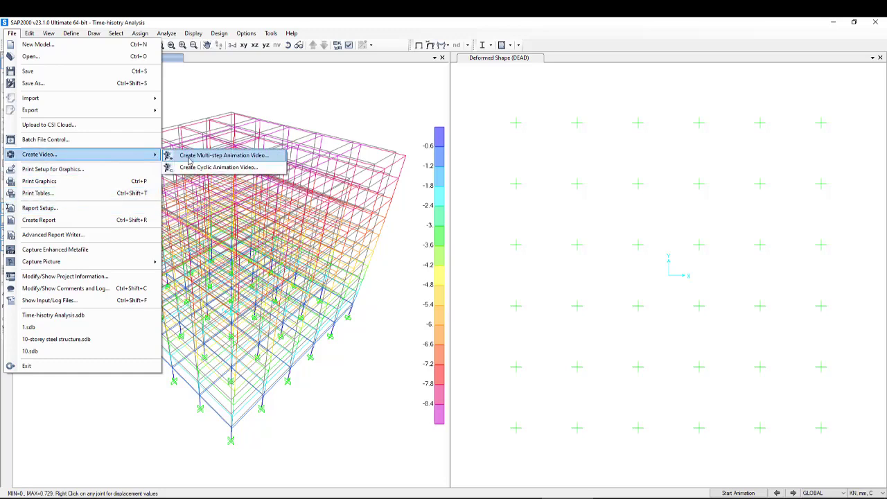
left_click(234, 156)
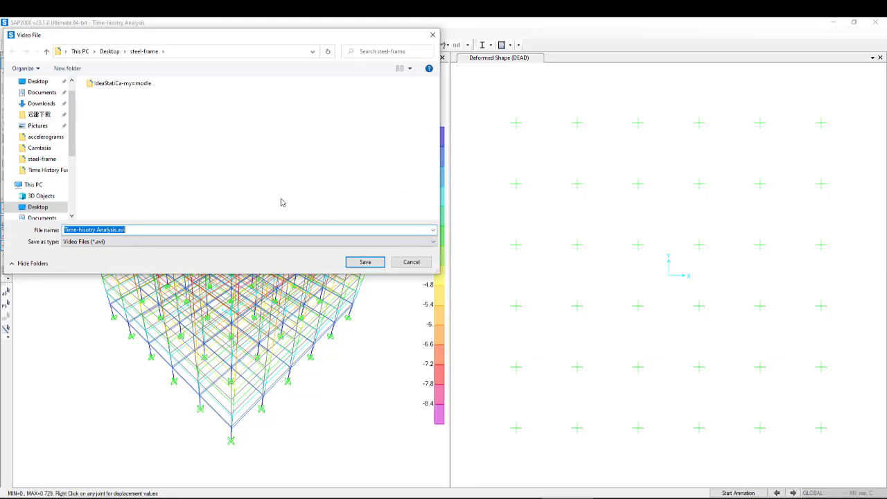
left_click(179, 242)
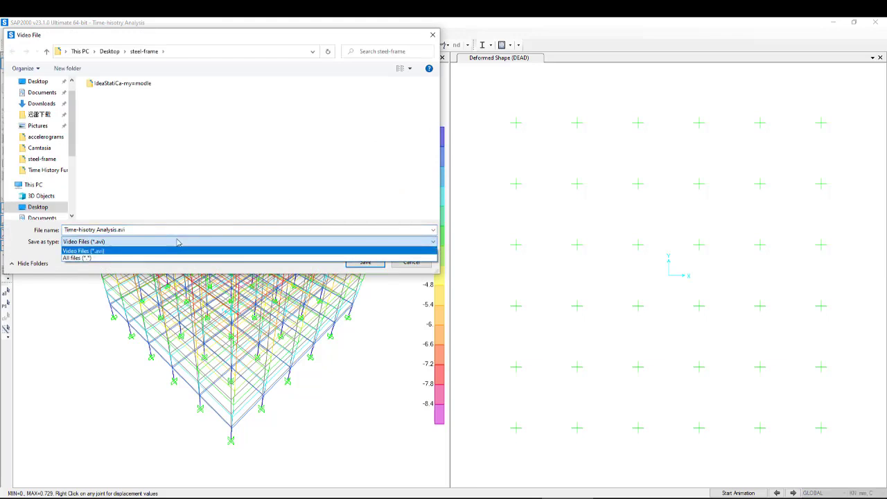
left_click(177, 242)
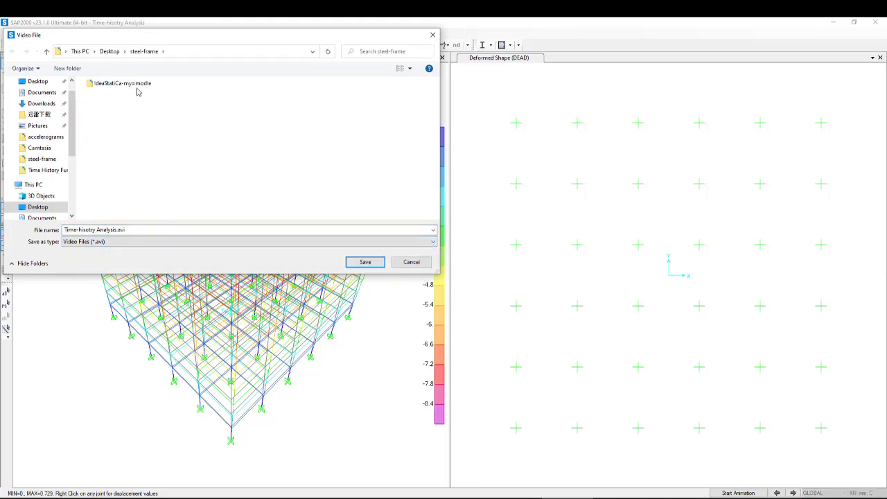
left_click(365, 262)
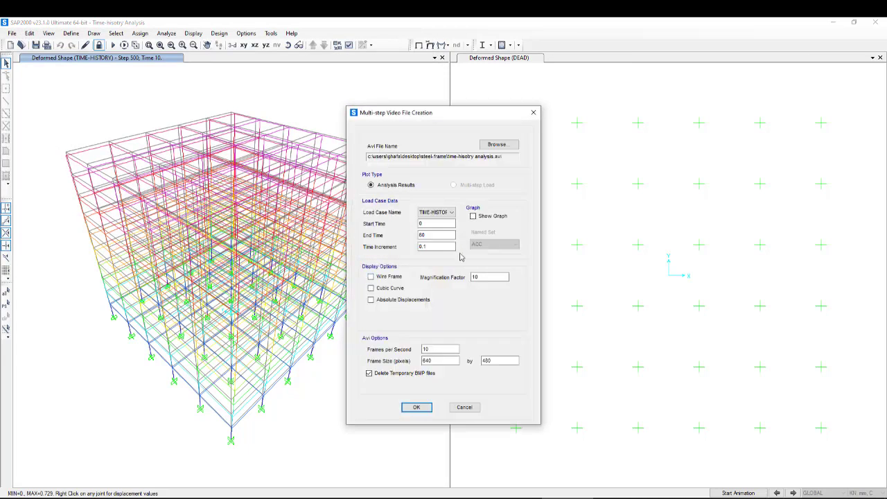
Show the ACC graph in the TIME-HISTORY video, set the time increment to 0.02, and generate the AVI
left_click_drag(445, 115, 317, 94)
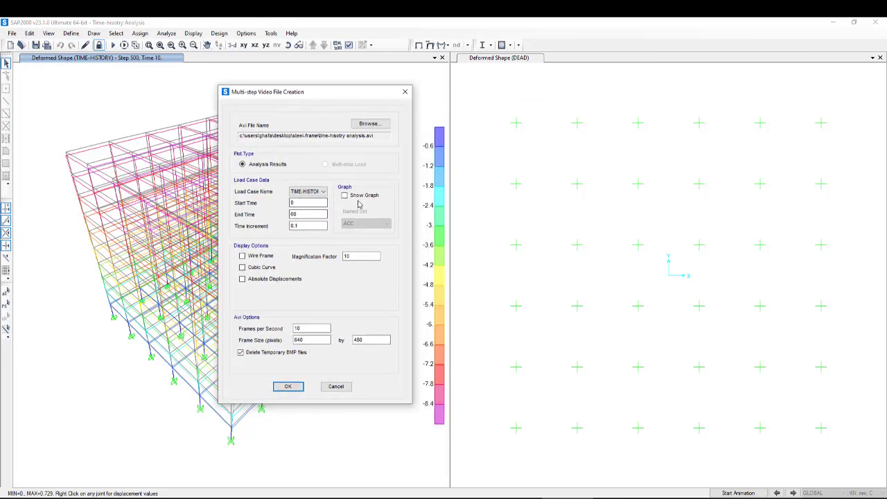
left_click(344, 195)
left_click(359, 223)
left_click(360, 231)
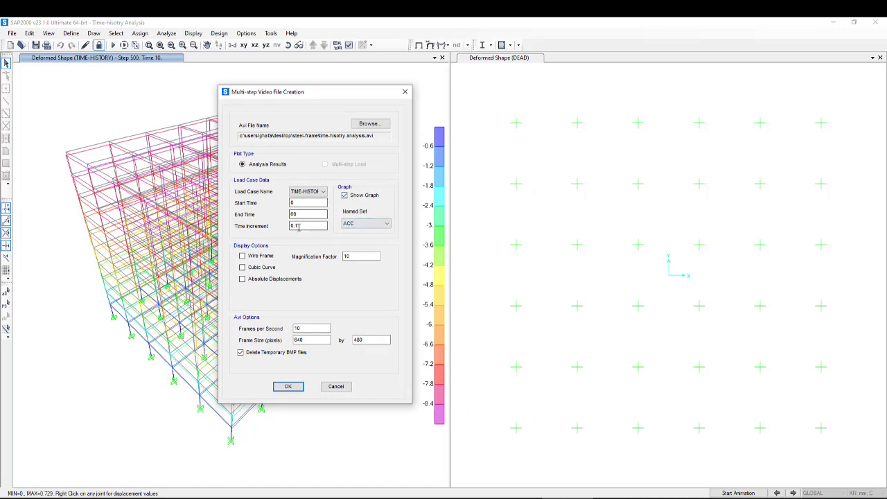
left_click(297, 226)
type("2")
left_click(295, 385)
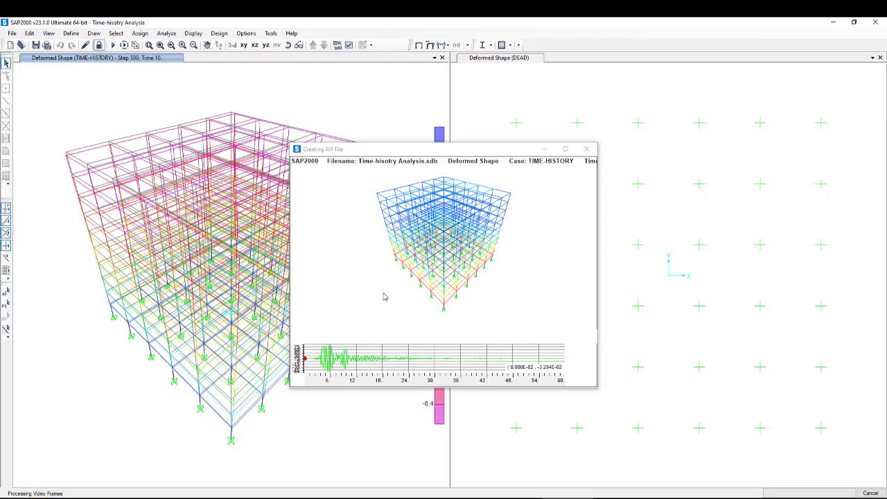
Watch the AVI frames render, minimize the rendering window, and dismiss the message dialog
left_click(565, 148)
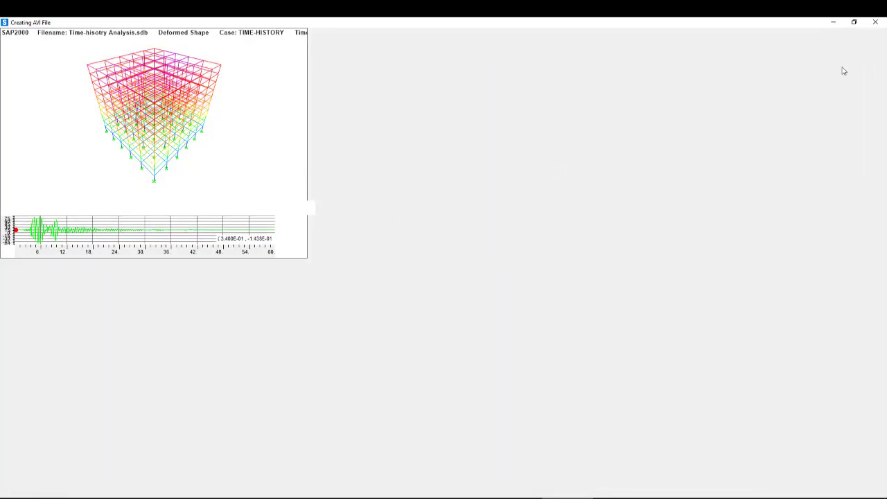
left_click(853, 23)
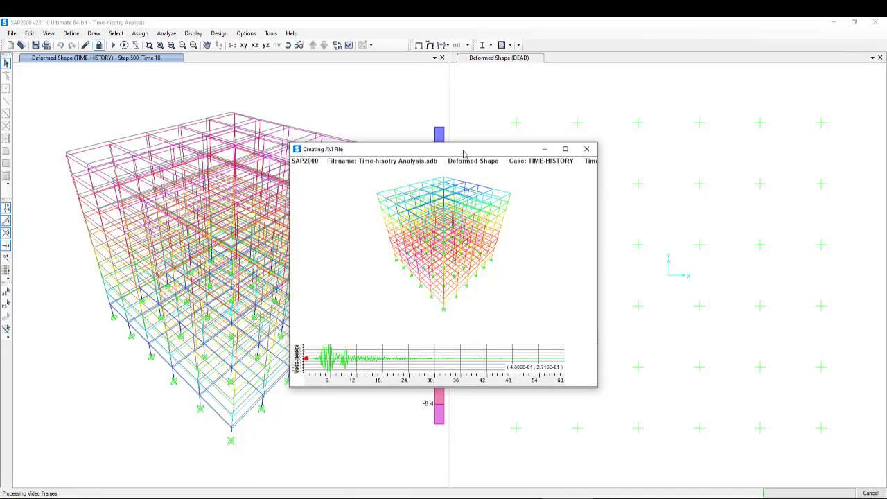
left_click_drag(471, 149, 433, 116)
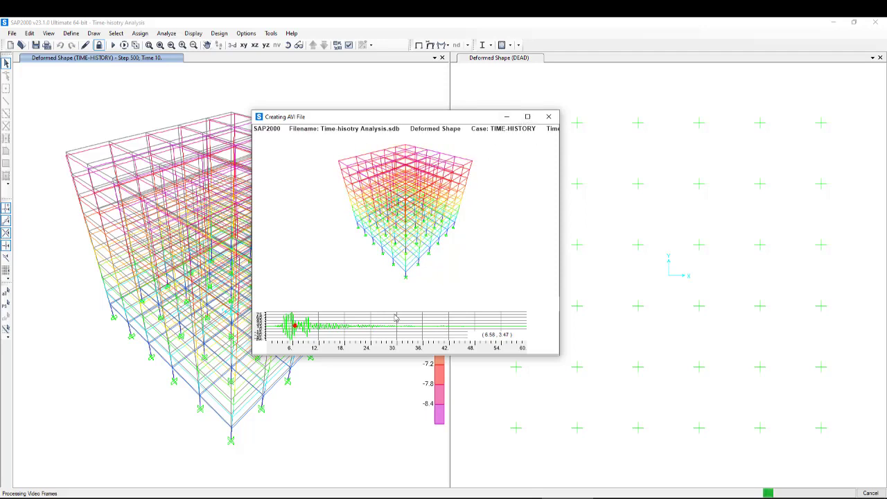
left_click(507, 118)
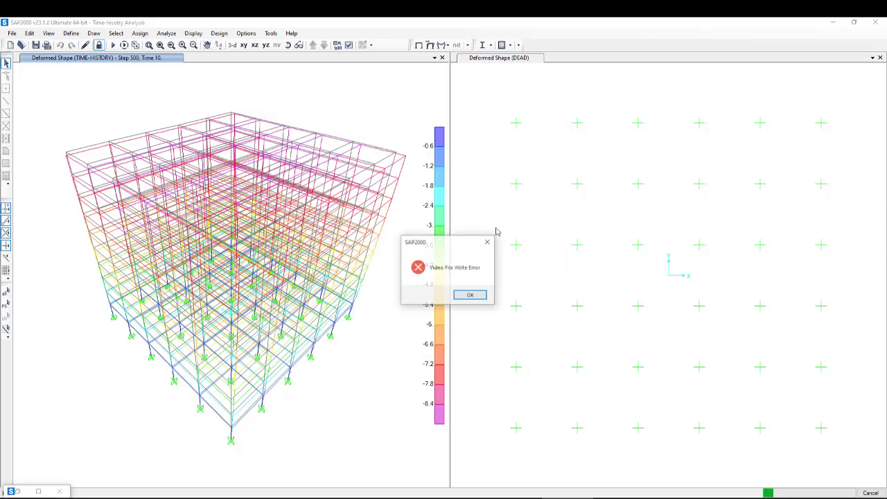
left_click(467, 294)
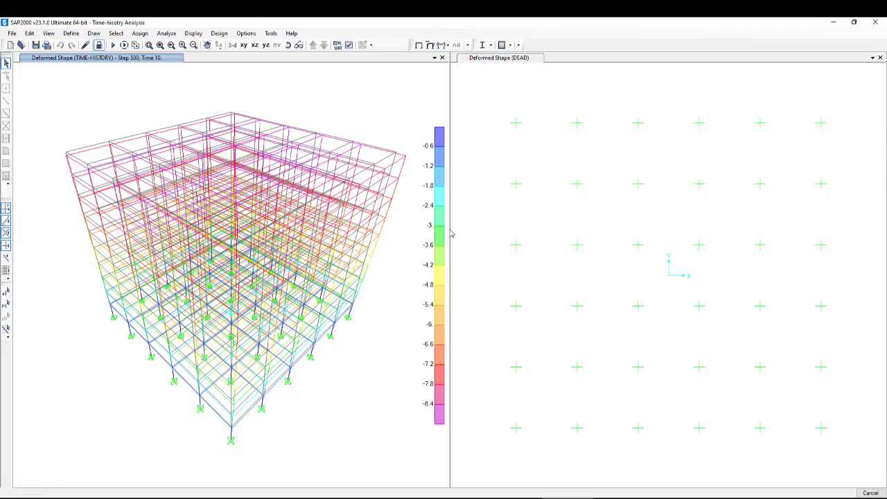